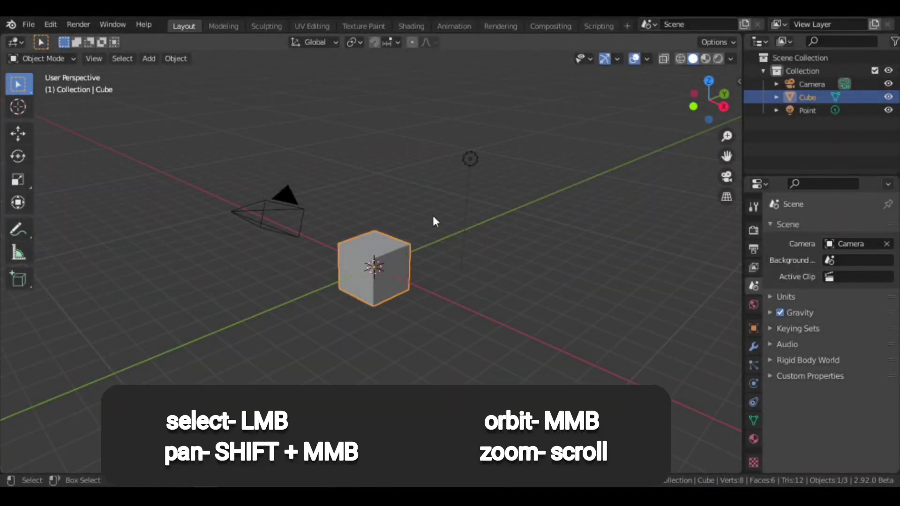
- Box-select the default camera, cube and point light and delete them all
click(460, 162)
click(277, 204)
click(373, 269)
mouse_move(424, 260)
middle_down()
mouse_move(434, 233)
mouse_move(414, 259)
mouse_move(438, 259)
mouse_move(424, 169)
mouse_move(413, 263)
mouse_move(424, 259)
middle_up()
scroll(431, 267, up, 4)
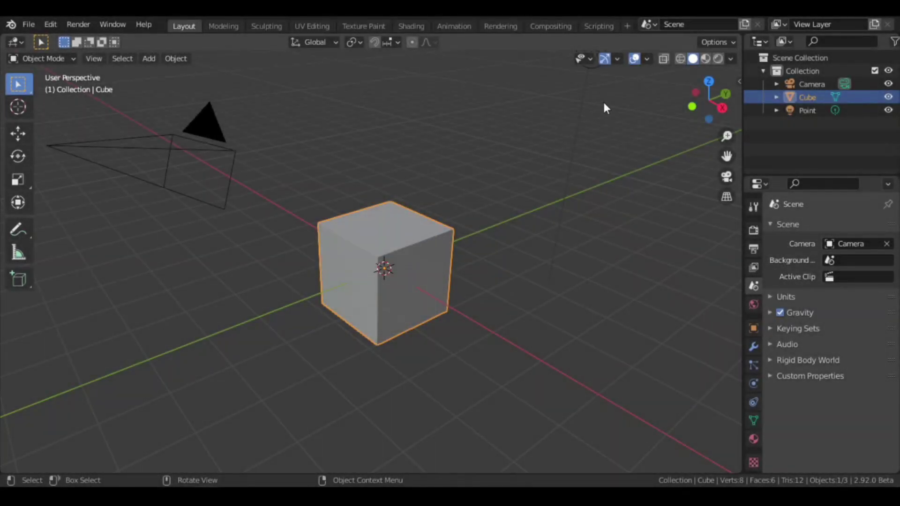
drag(603, 100, 180, 353)
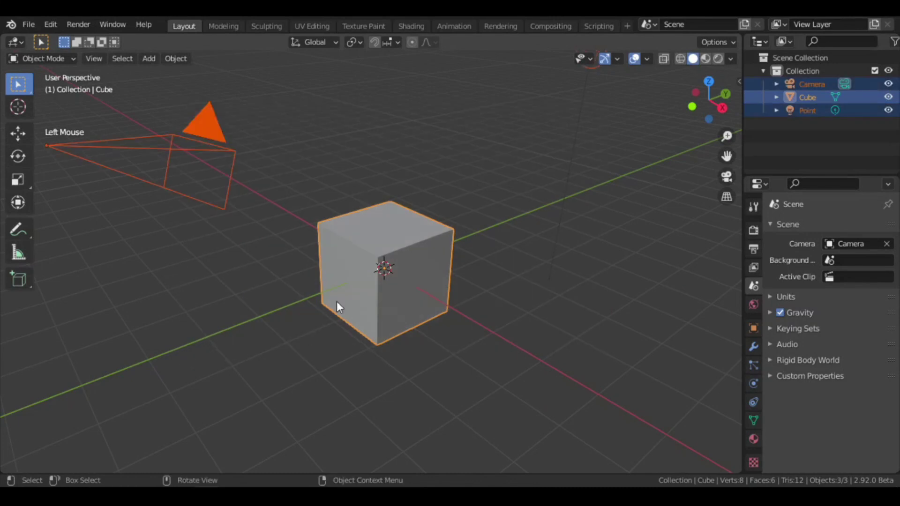
key(x)
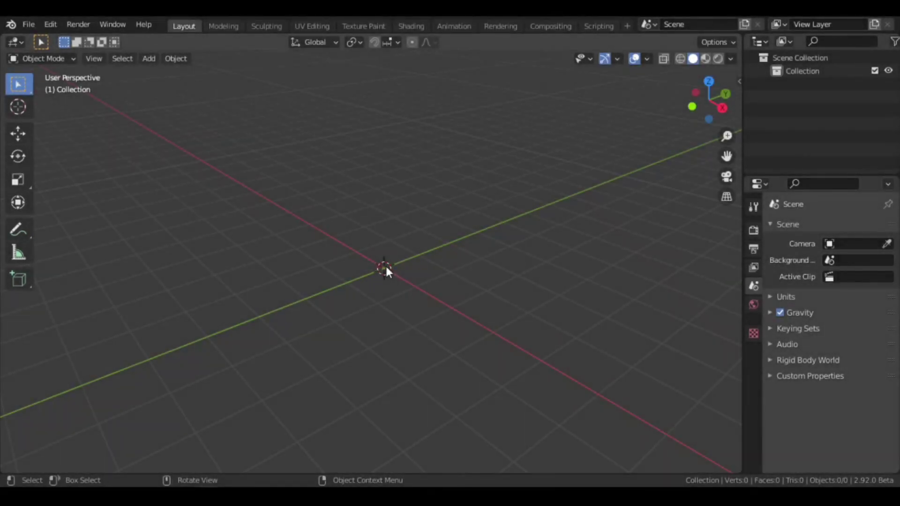
- Add a plane mesh at the origin
key(shift+a)
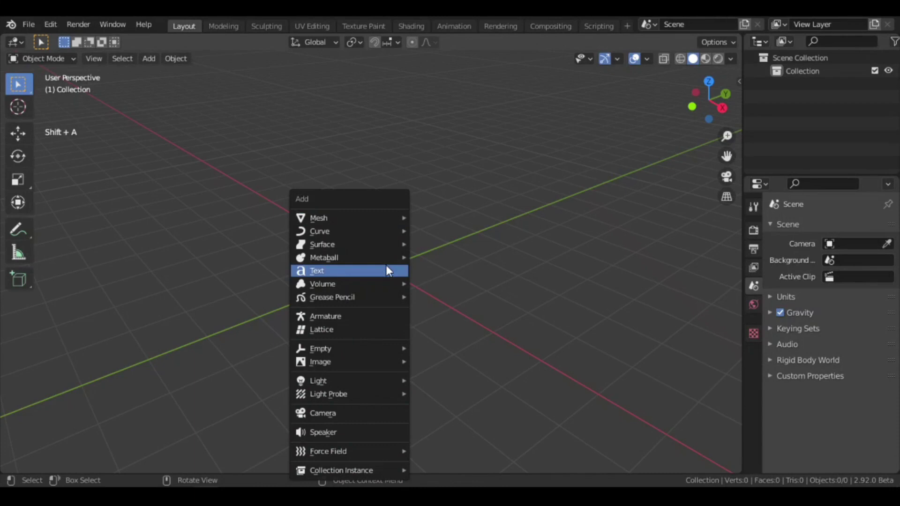
mouse_move(374, 215)
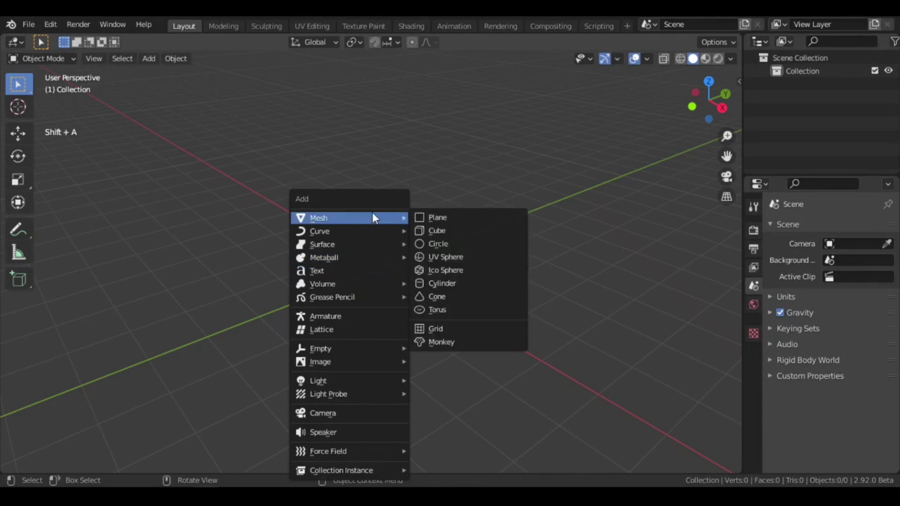
click(425, 217)
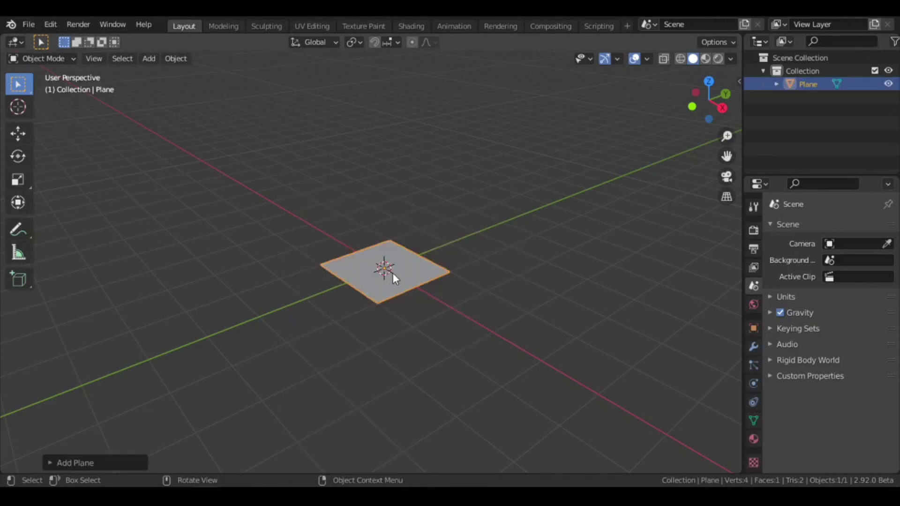
scroll(429, 272, up, 5)
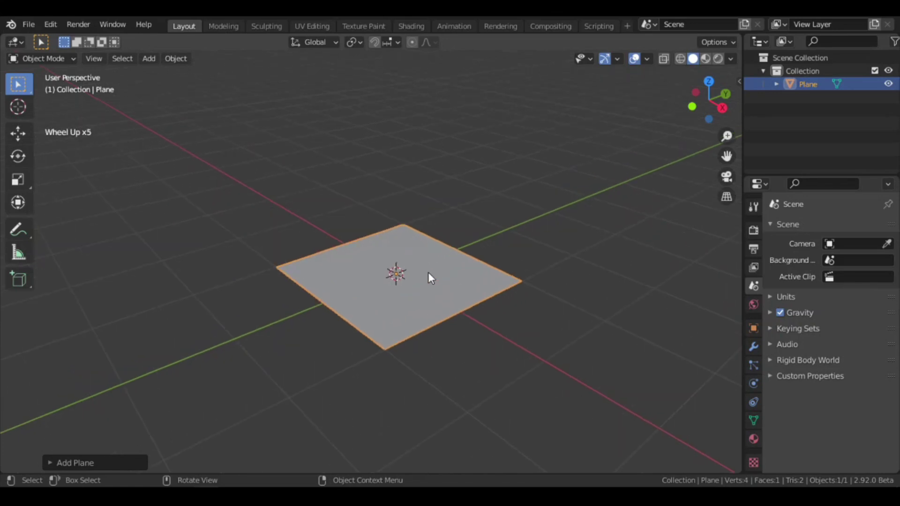
- Raise the plane a short way along the Z axis
key(g)
key(z)
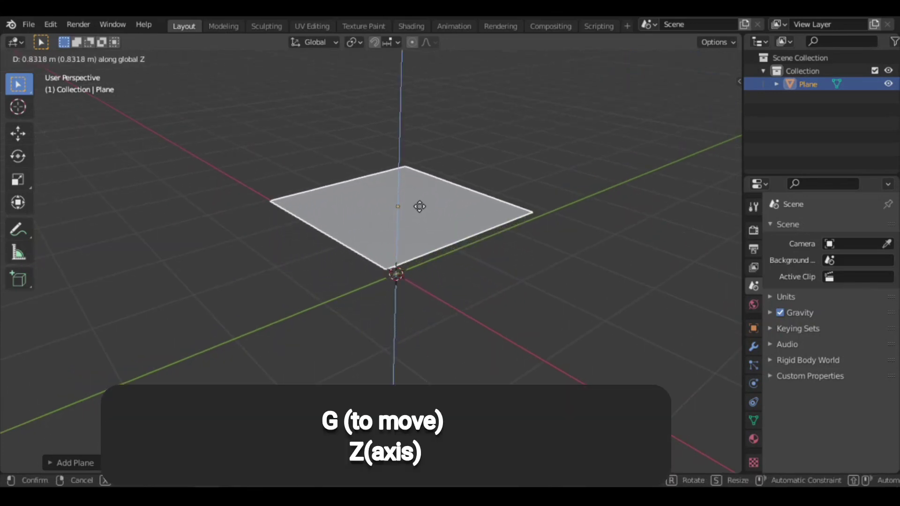
click(418, 223)
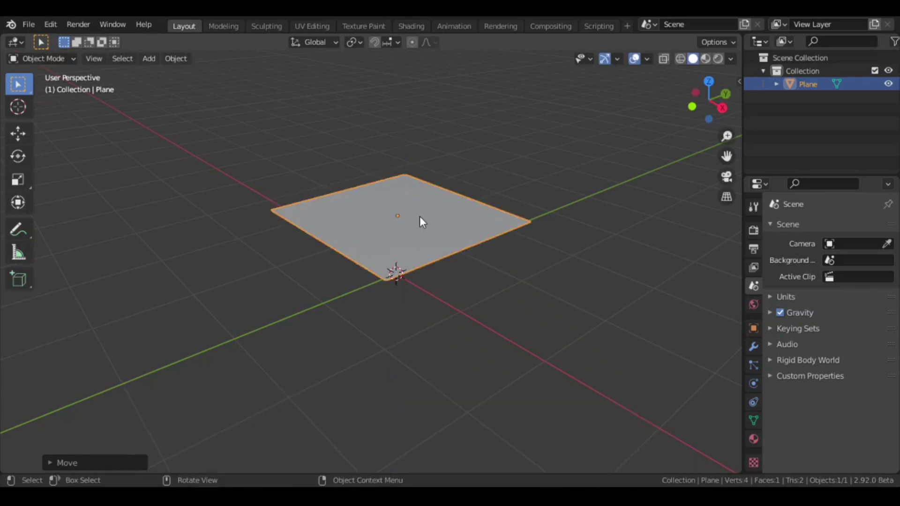
middle_drag(508, 241, 460, 215)
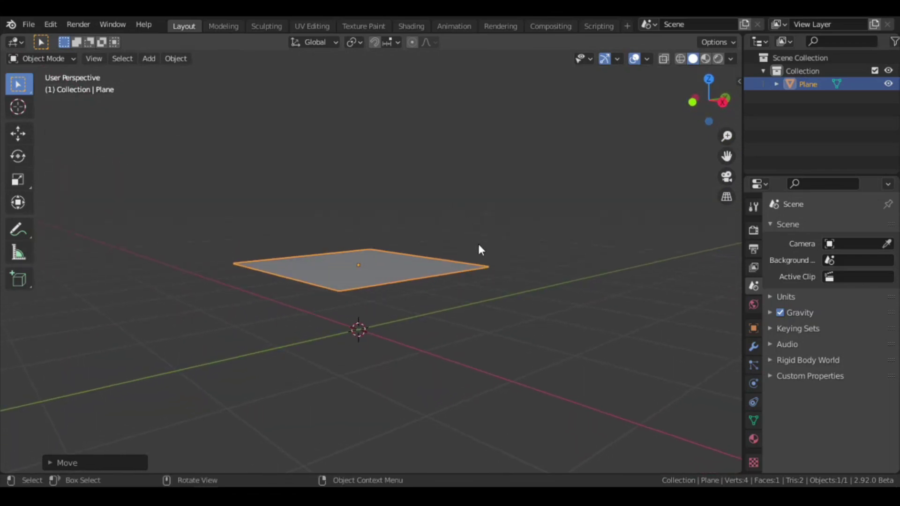
- Add a Solidify modifier to the plane with a thickness of about 0.24 m
click(753, 347)
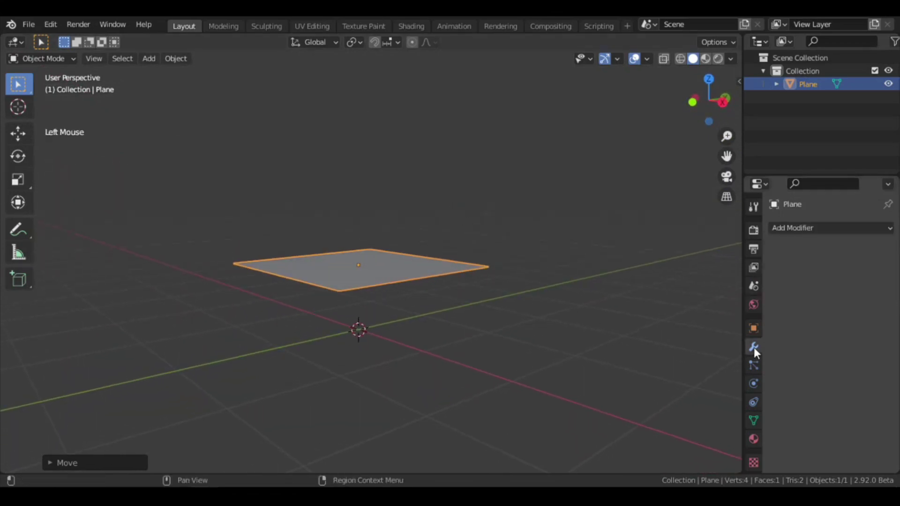
click(792, 228)
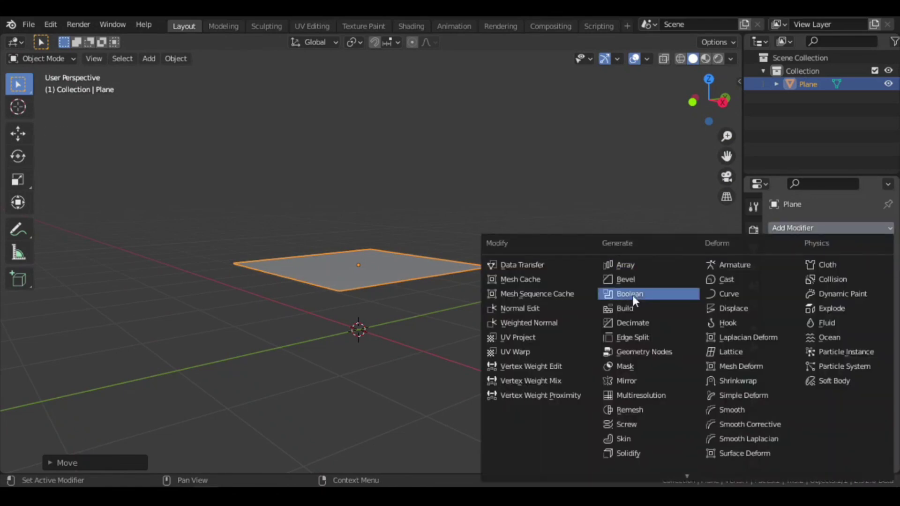
click(628, 454)
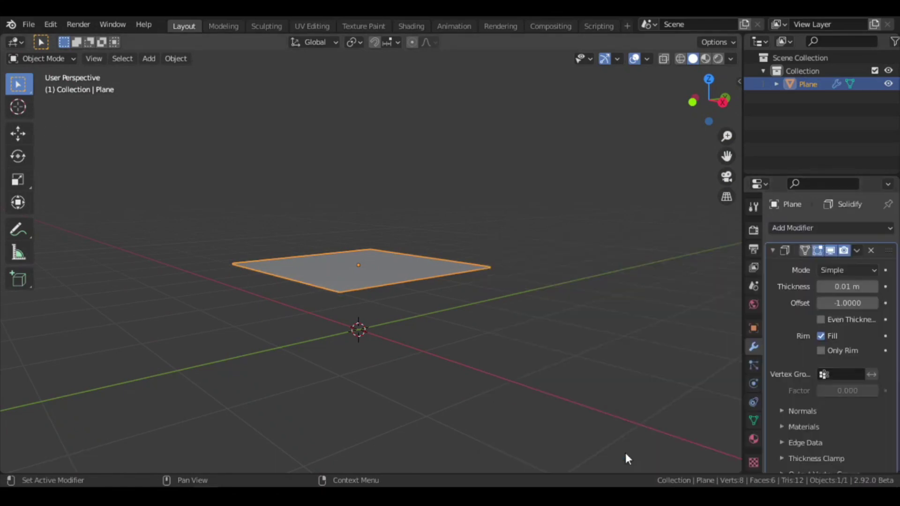
drag(839, 285, 872, 284)
click(773, 251)
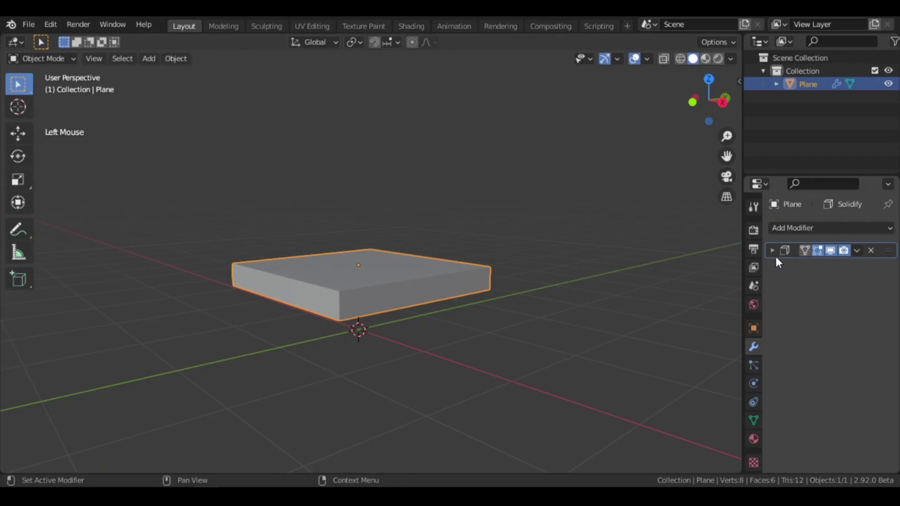
shift+middle_drag(368, 315, 399, 287)
scroll(408, 306, up, 5)
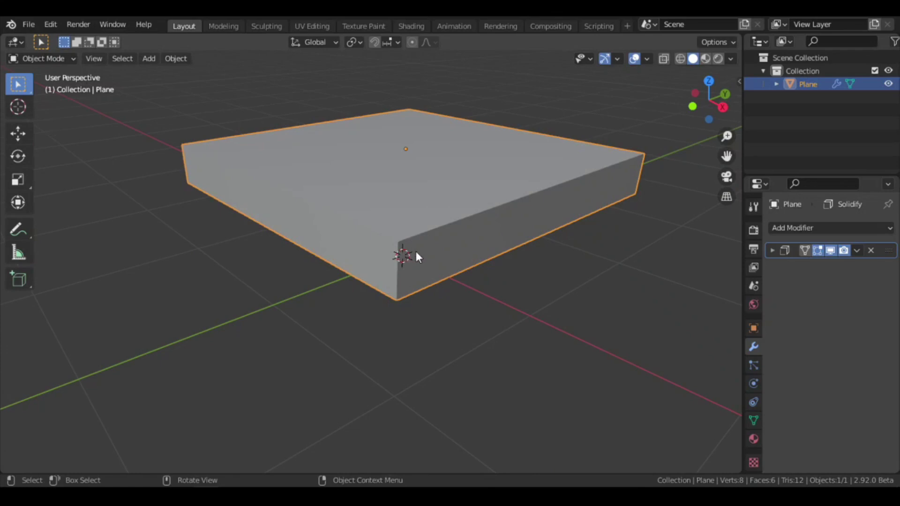
- Add a Bevel modifier to the slab with a 0.063 m amount and 2 segments
click(784, 229)
click(626, 278)
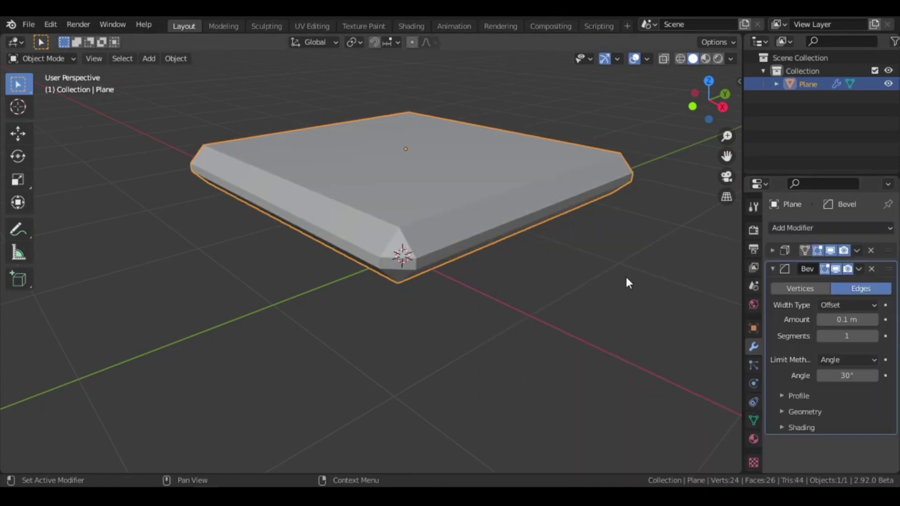
mouse_move(847, 319)
mouse_down()
mouse_move(827, 319)
mouse_move(850, 319)
mouse_up()
click(874, 337)
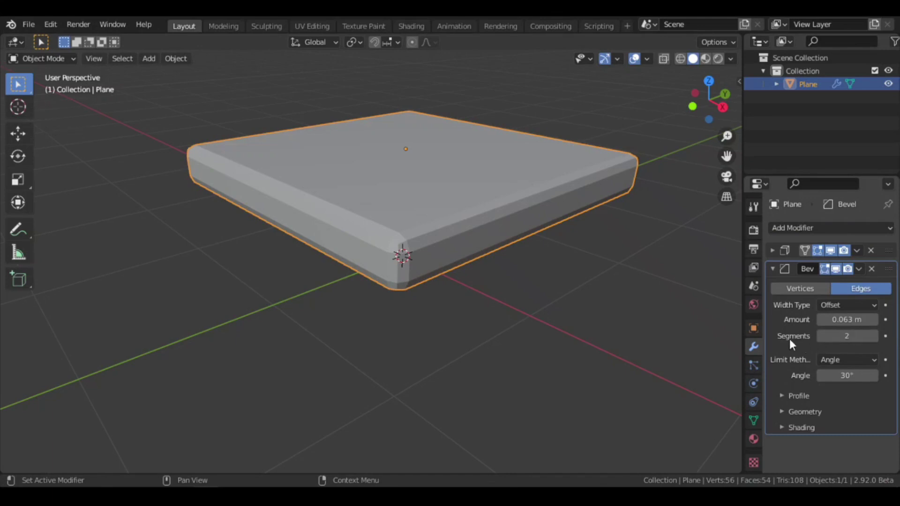
- Apply smooth shading to the slab
right_click(418, 199)
click(413, 199)
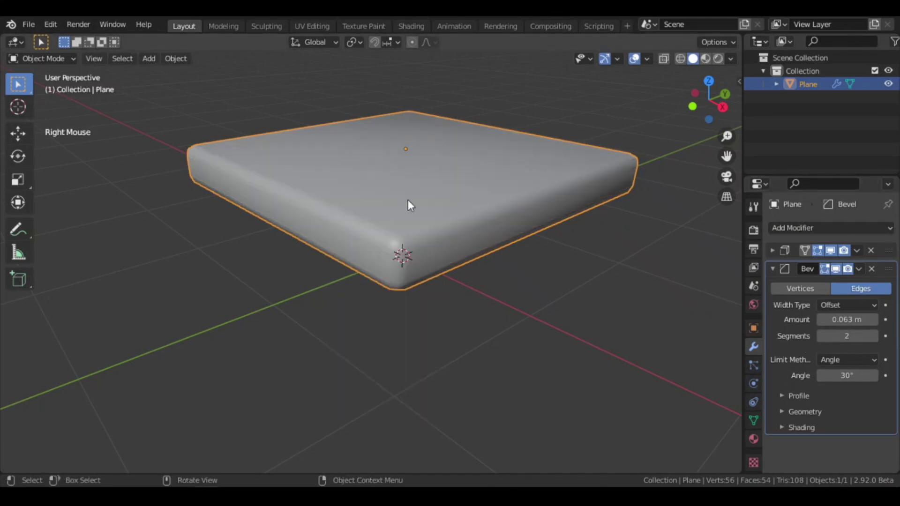
middle_drag(438, 197, 425, 291)
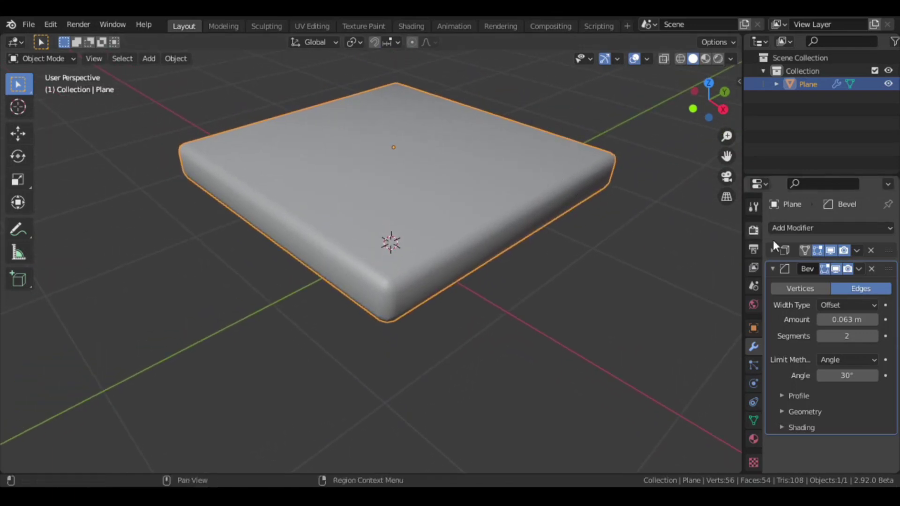
- Add a Subdivision Surface modifier with viewport levels set to 2
click(773, 269)
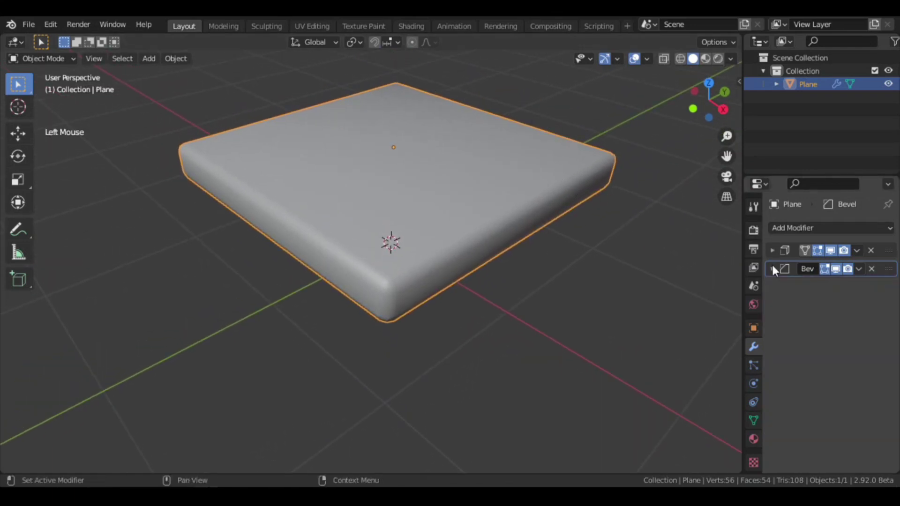
click(772, 230)
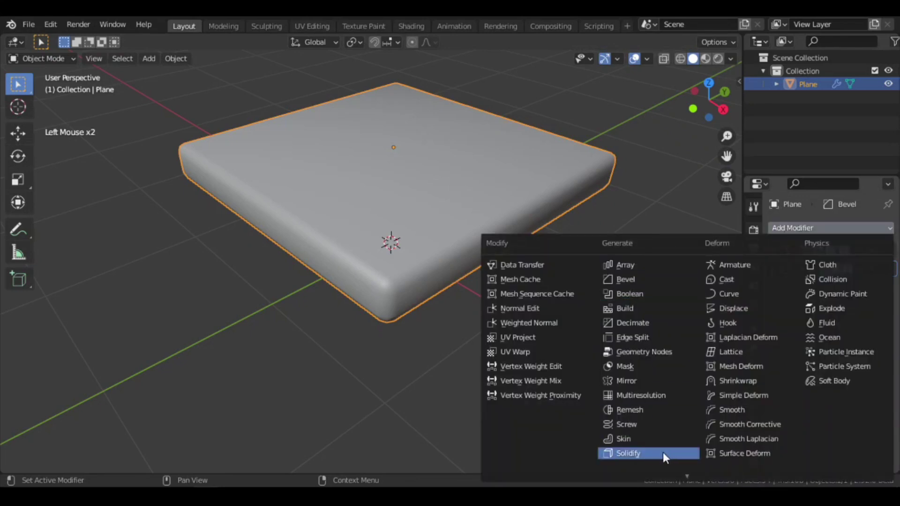
mouse_move(685, 471)
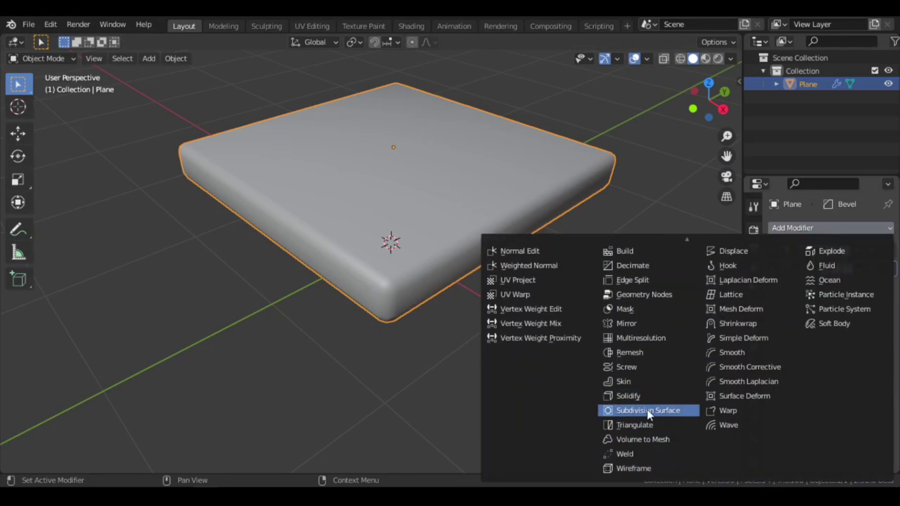
click(647, 410)
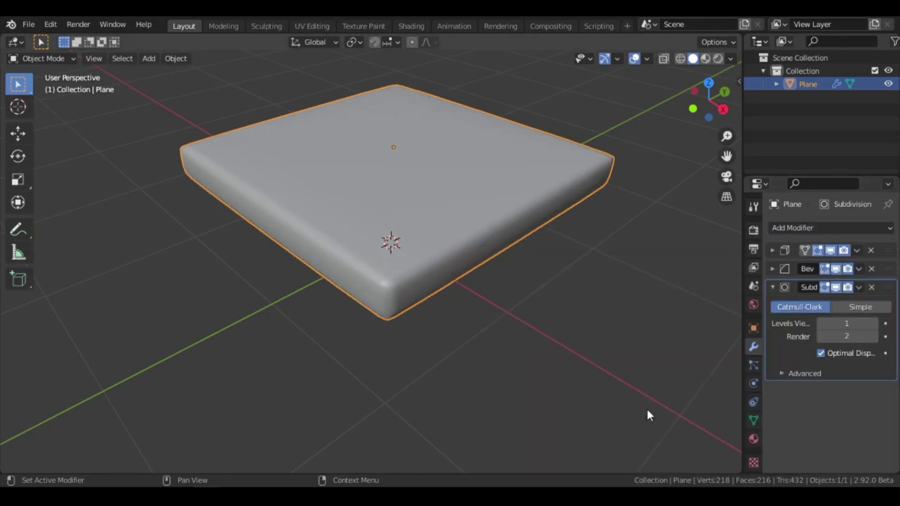
click(874, 323)
mouse_move(454, 269)
middle_down()
mouse_move(454, 237)
mouse_move(460, 247)
mouse_move(446, 247)
mouse_move(457, 254)
middle_up()
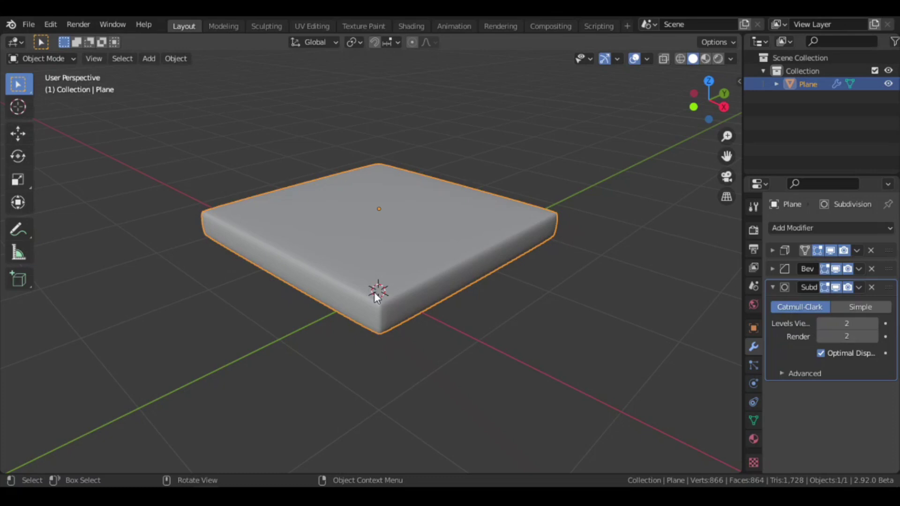
- Duplicate the slab in place as Plane.001 and bring up the preset view pie
key(shift+d)
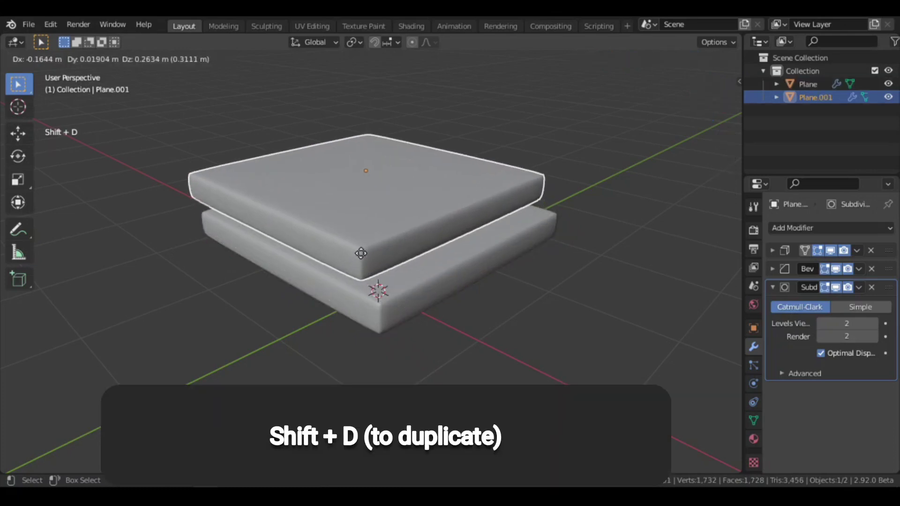
right_click(361, 253)
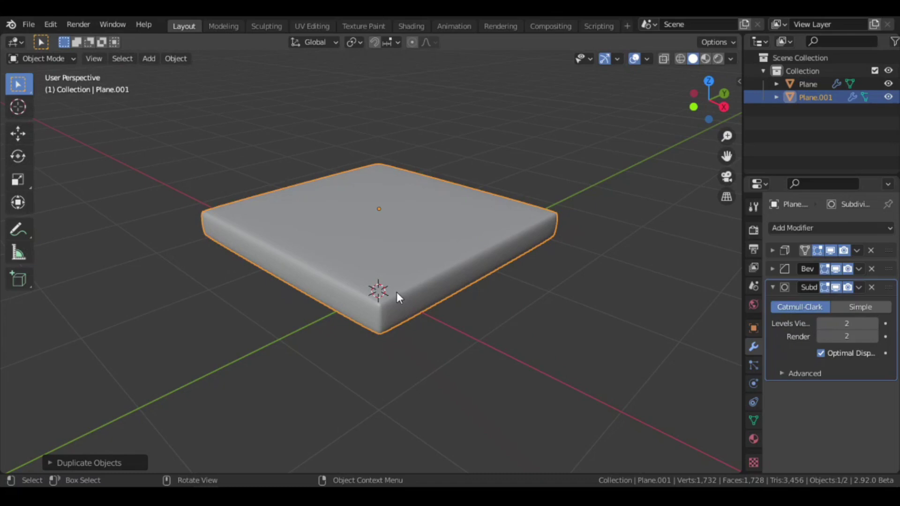
key(grave)
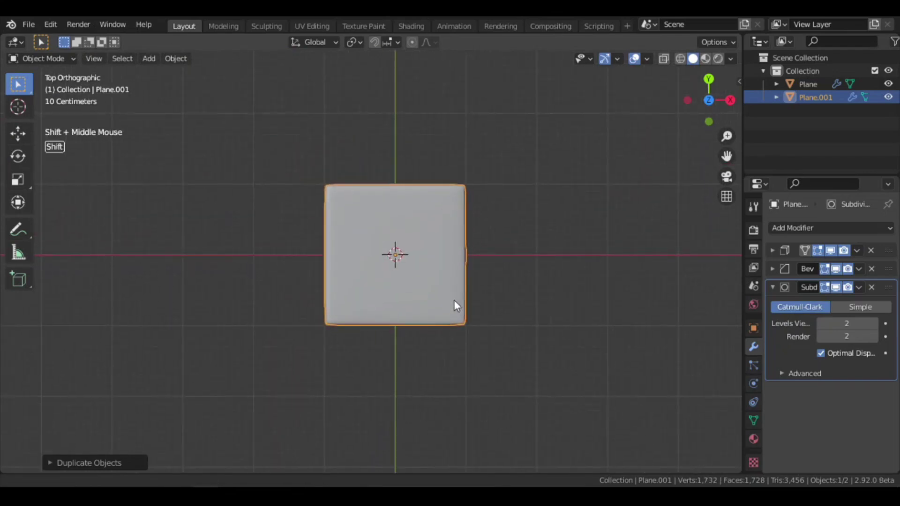
- In wireframe, move Plane.001 to the tabletop's top-left corner and shrink it to about 0.2 scale
scroll(453, 298, up, 4)
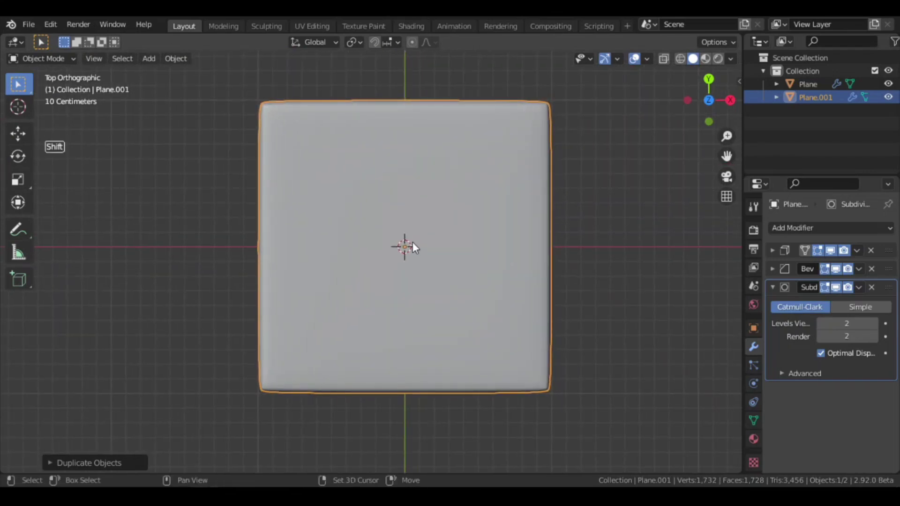
key(shift+z)
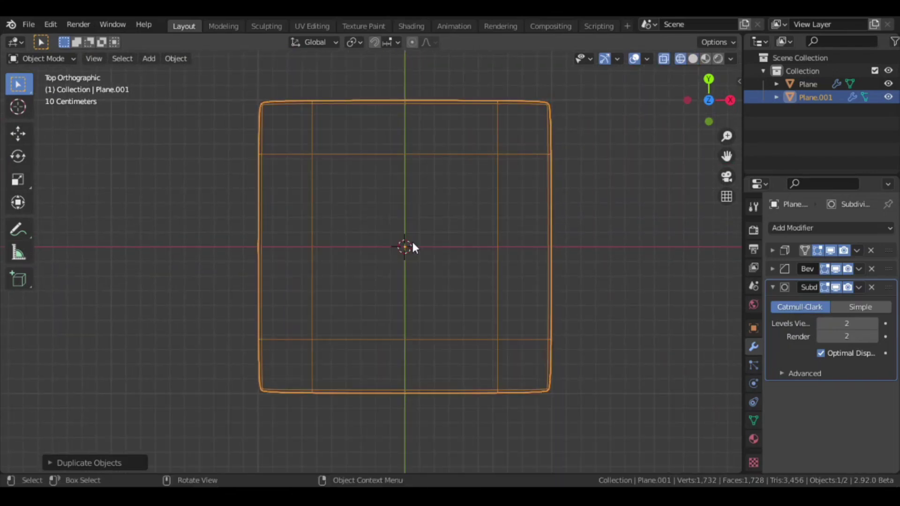
key(g)
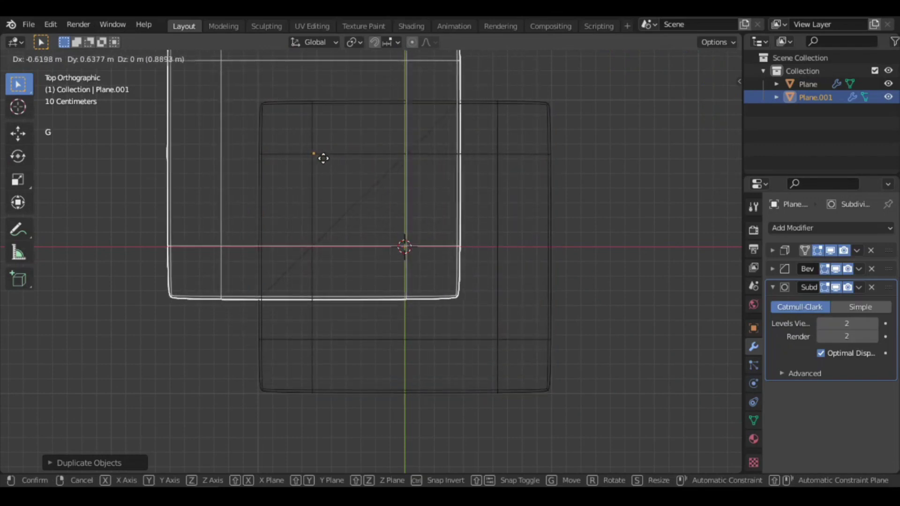
click(323, 159)
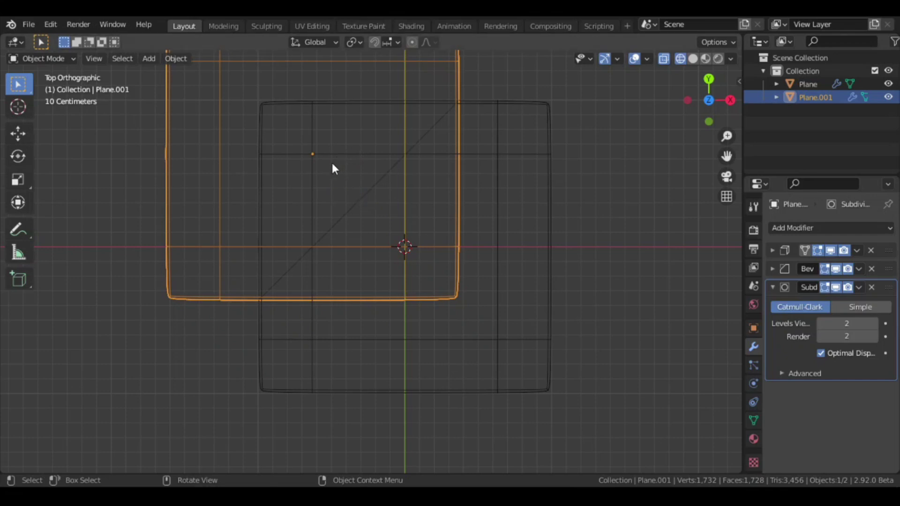
key(s)
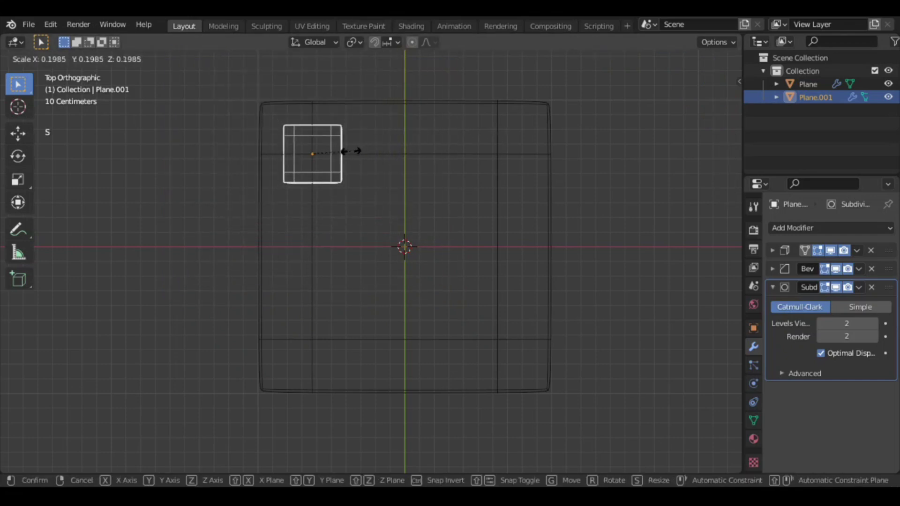
click(347, 151)
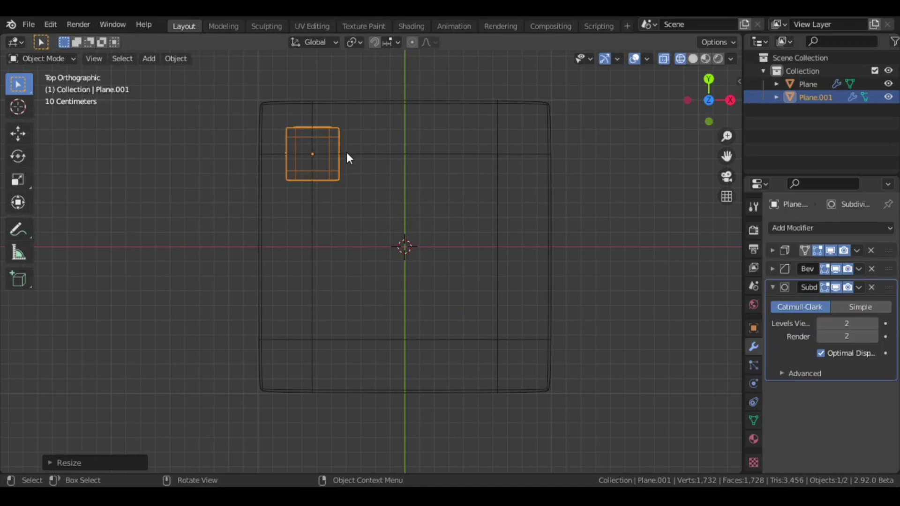
key(shift+z)
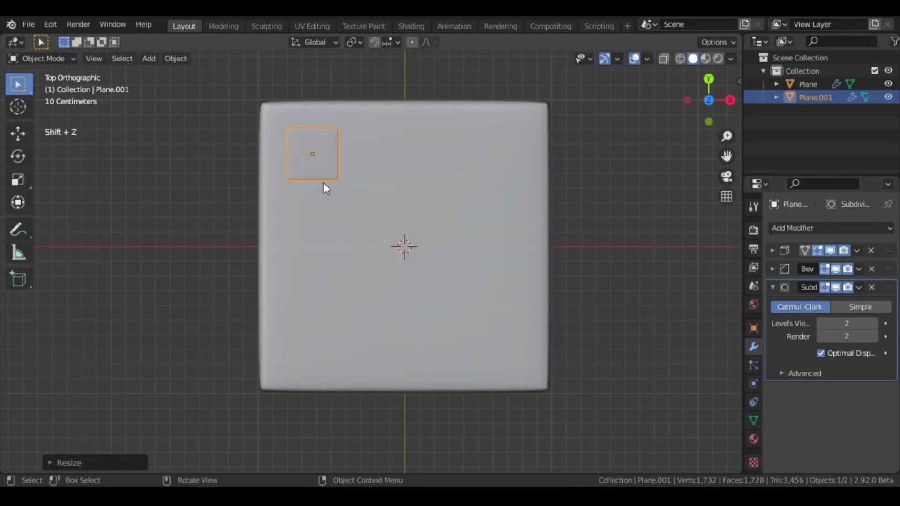
- Apply Plane.001's scale so its modifiers reshape it into a rounded block
middle_drag(316, 184, 344, 251)
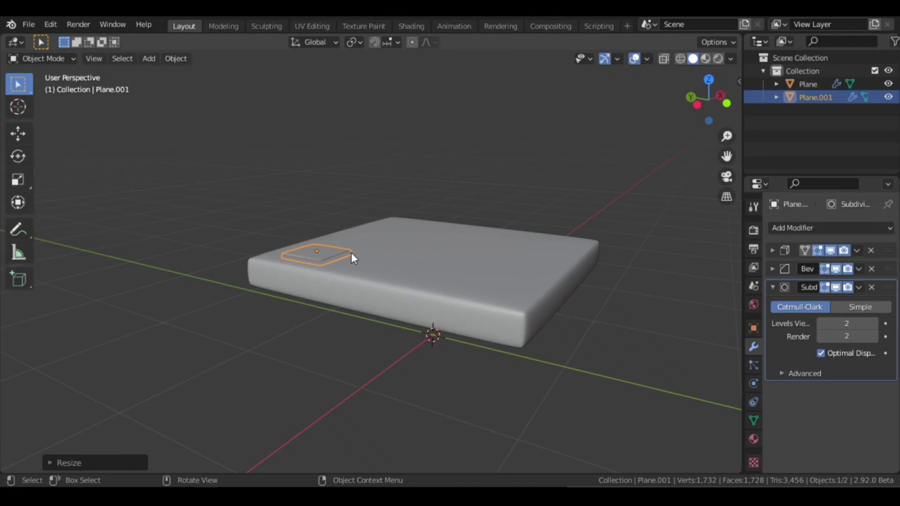
key(ctrl+a)
click(300, 279)
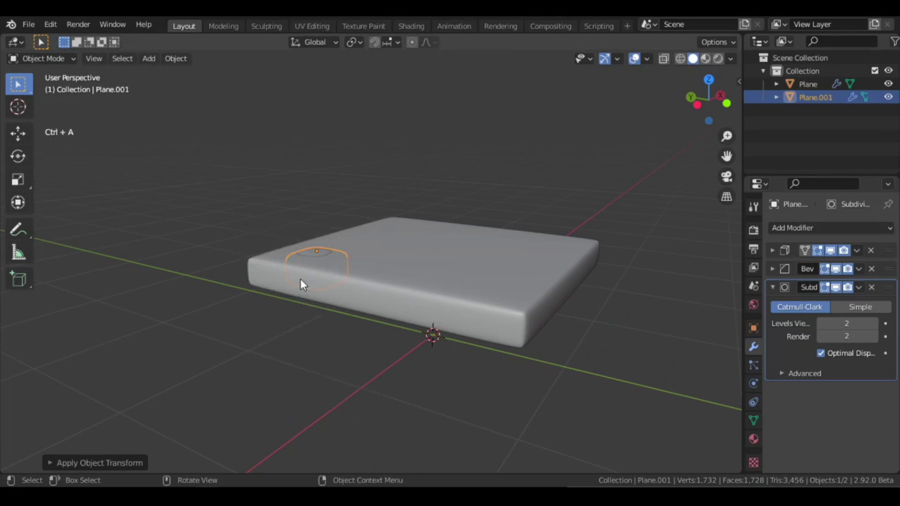
mouse_move(350, 281)
middle_down()
mouse_move(354, 304)
mouse_move(346, 272)
middle_up()
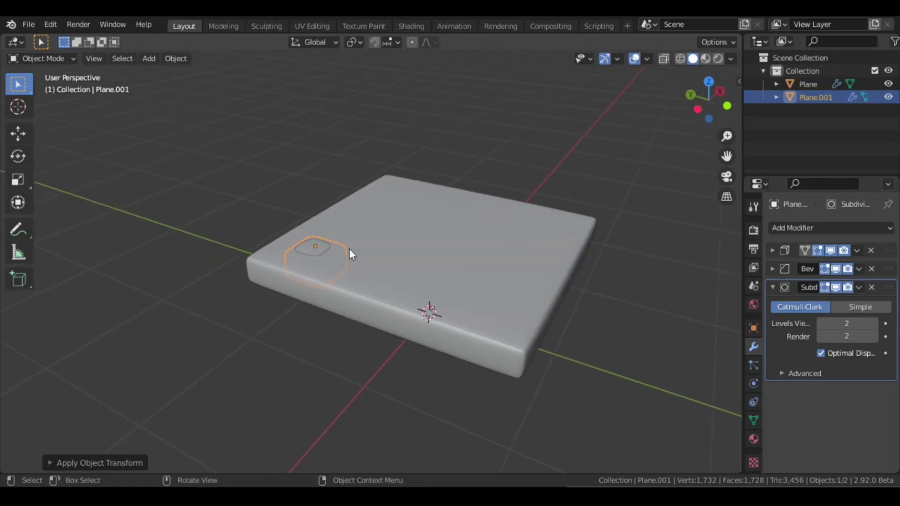
- Switch to Front view and set the small piece's Solidify thickness to 0.7 m
key(grave)
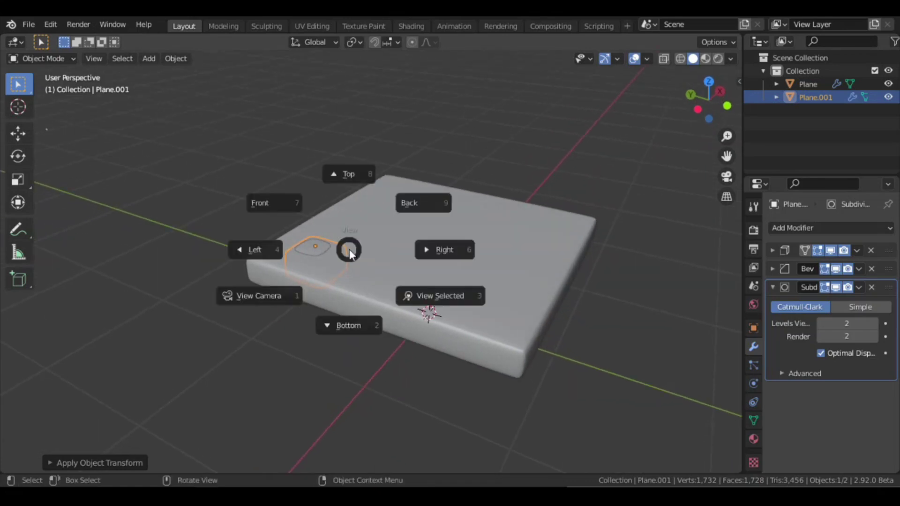
click(282, 206)
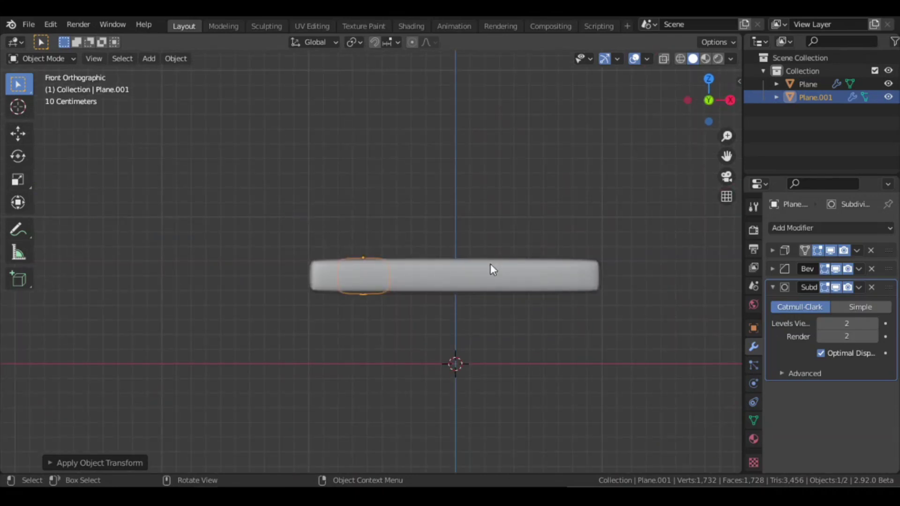
click(773, 250)
click(802, 263)
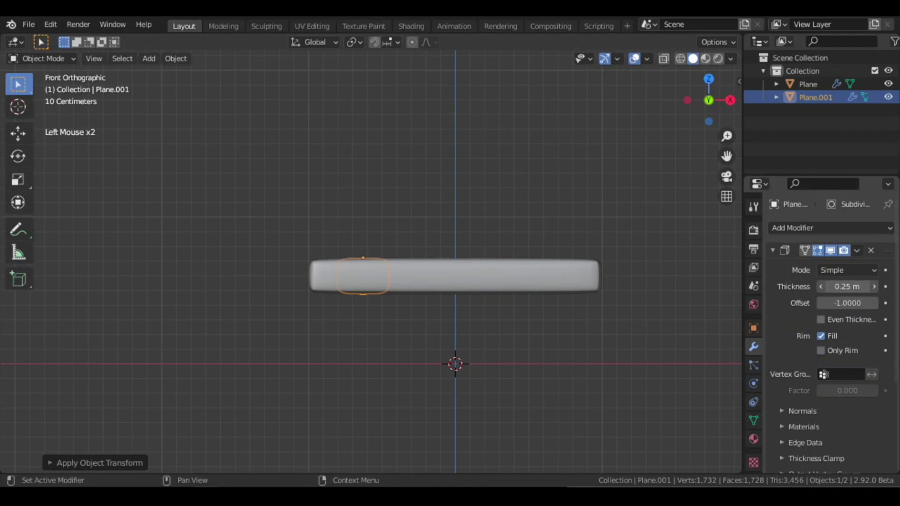
drag(847, 286, 872, 287)
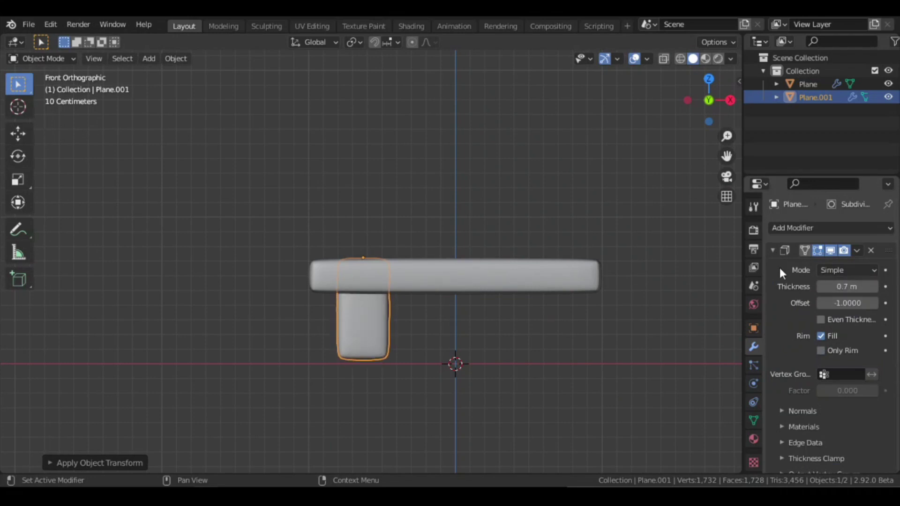
scroll(533, 283, down, 2)
middle_drag(533, 284, 486, 337)
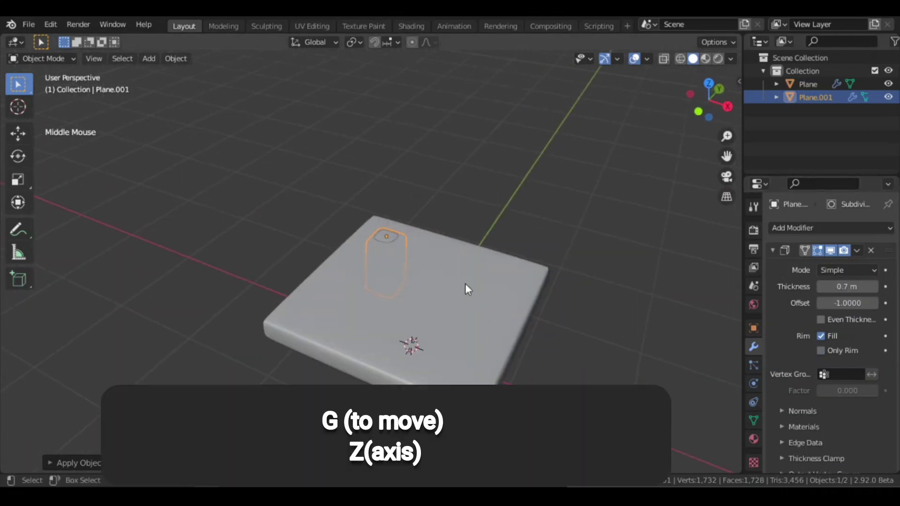
- Nudge the leg slightly along the Z axis
key(g)
key(z)
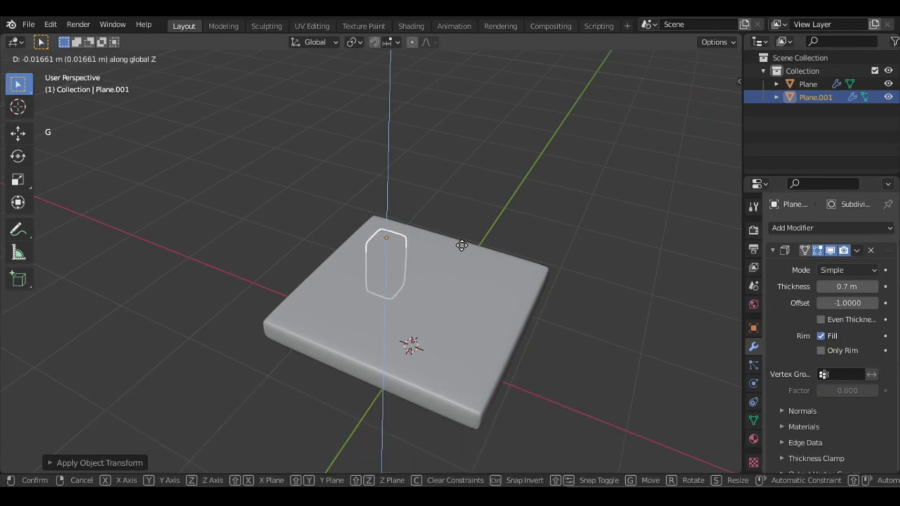
click(462, 245)
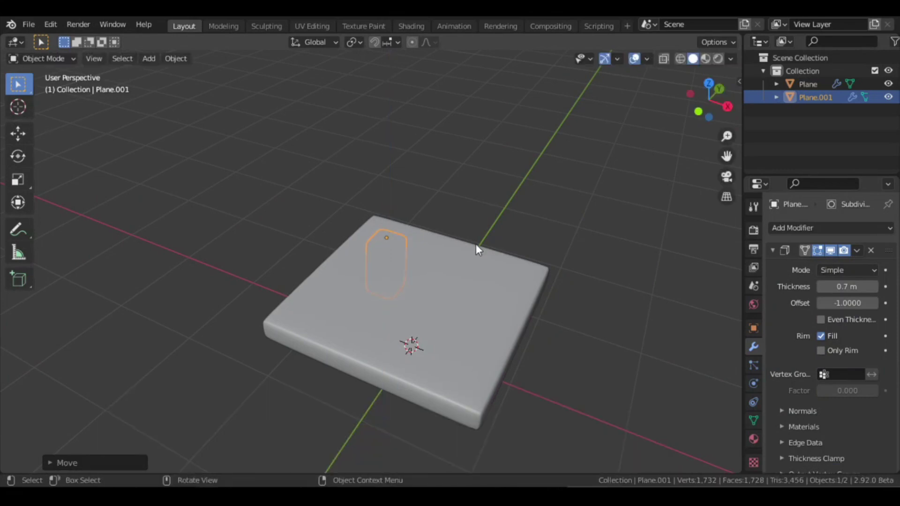
shift+middle_drag(453, 325, 306, 255)
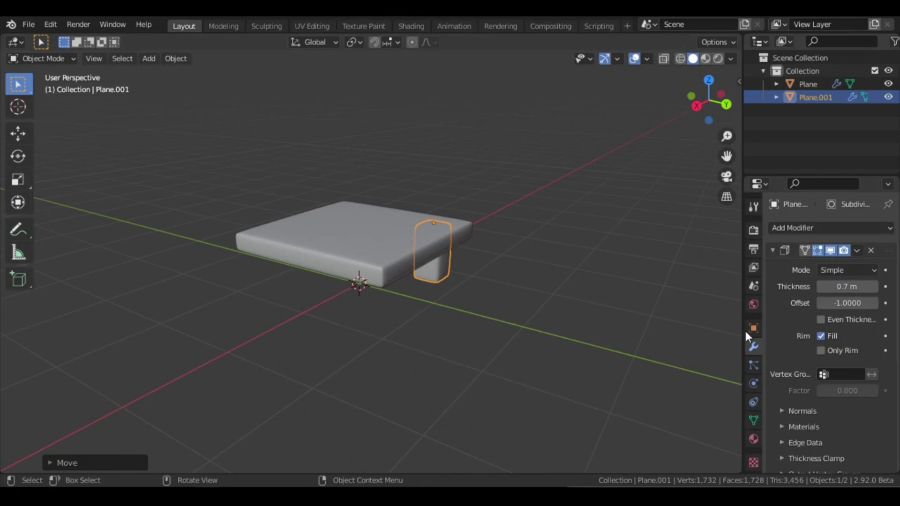
- Add a Mirror modifier to the leg with Plane as the mirror object
click(773, 250)
click(772, 288)
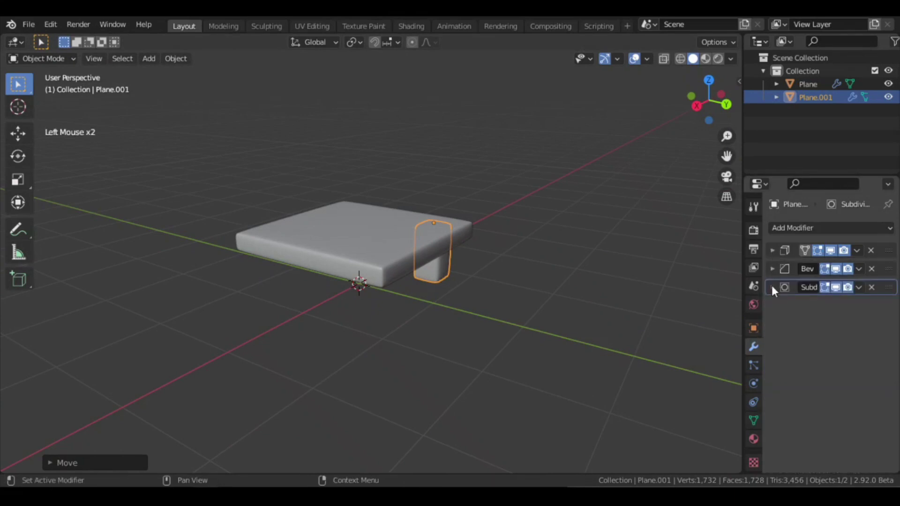
click(785, 227)
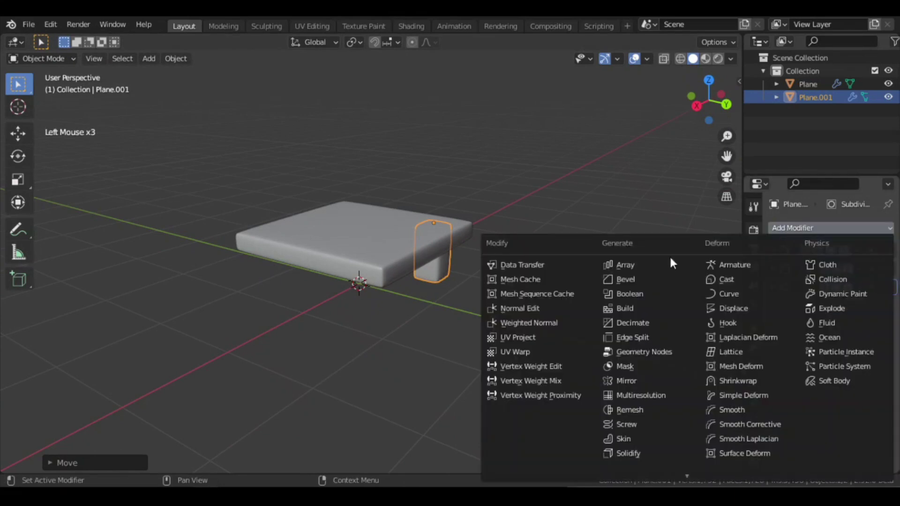
click(634, 380)
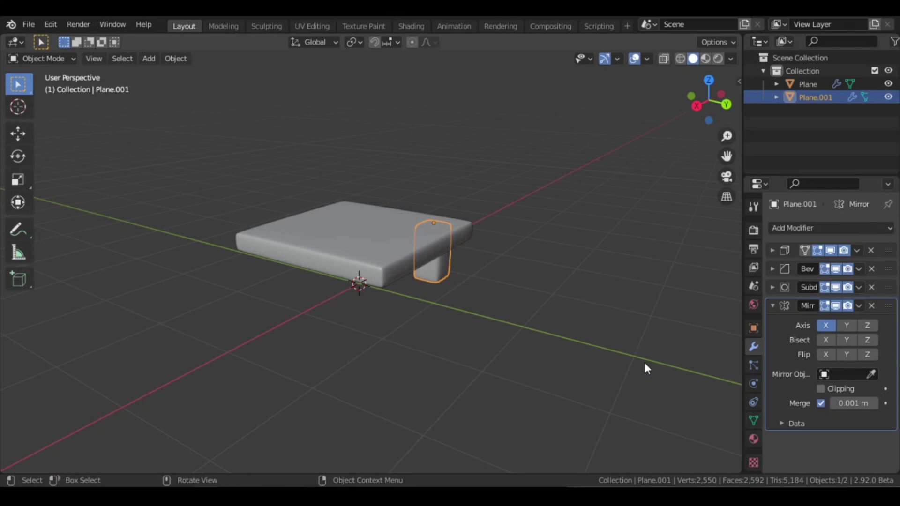
click(870, 372)
click(376, 255)
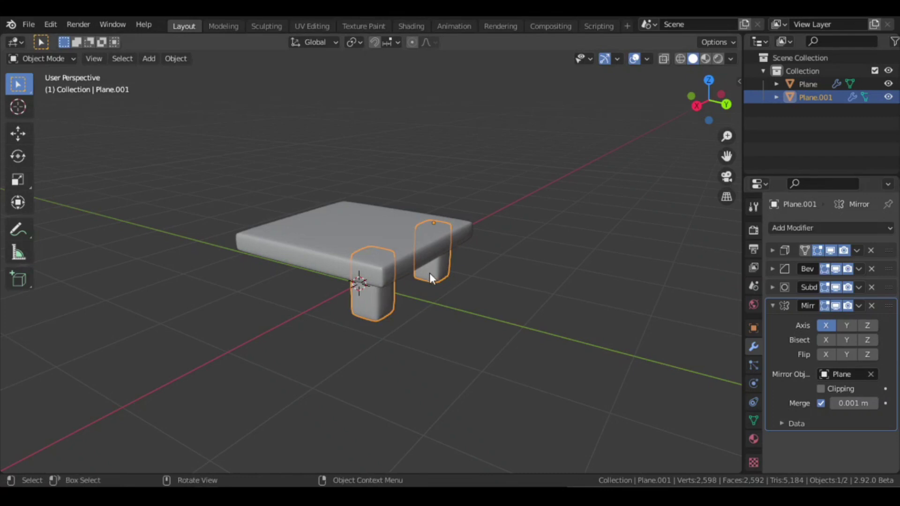
- Mirror the leg across both X and Y axes to create four legs
middle_drag(421, 274, 474, 260)
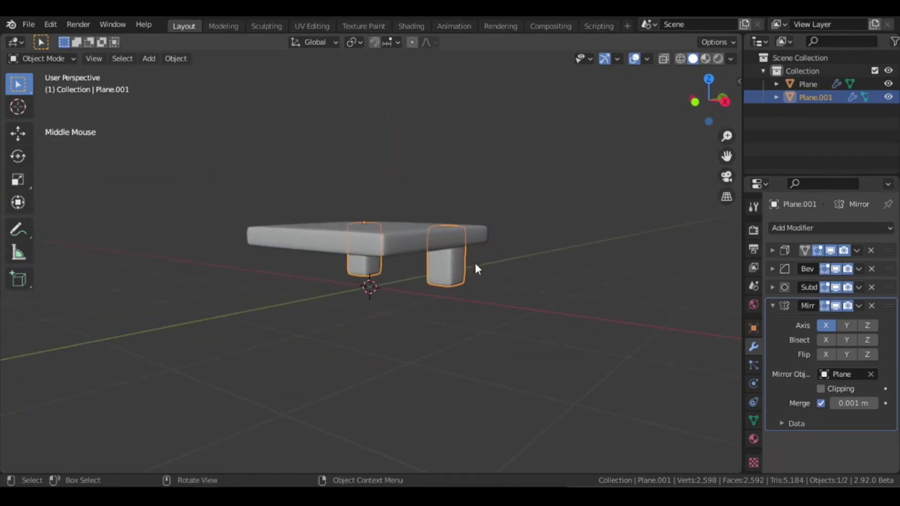
click(826, 325)
click(826, 326)
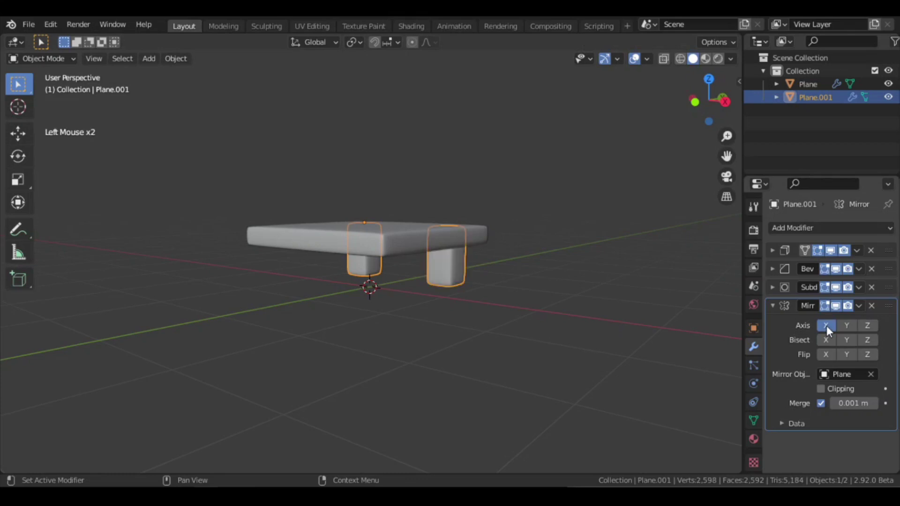
click(846, 328)
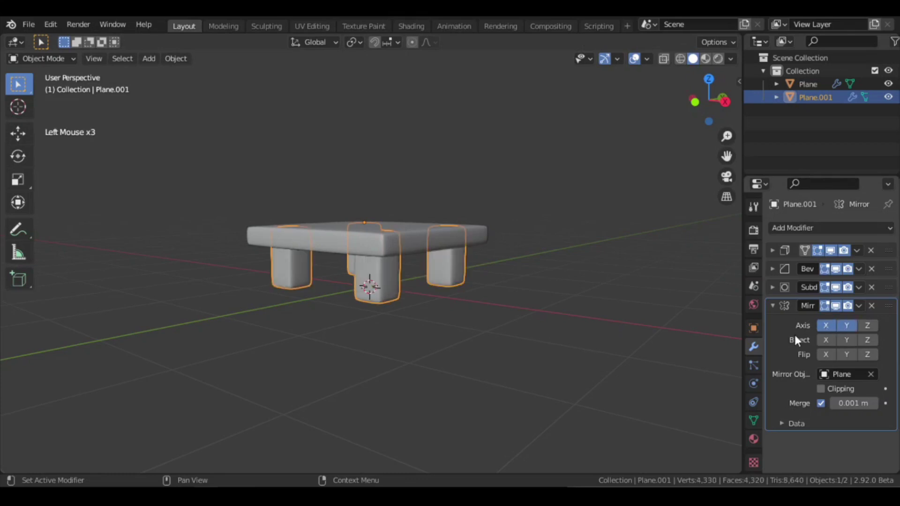
middle_drag(448, 244, 436, 288)
middle_drag(437, 289, 454, 275)
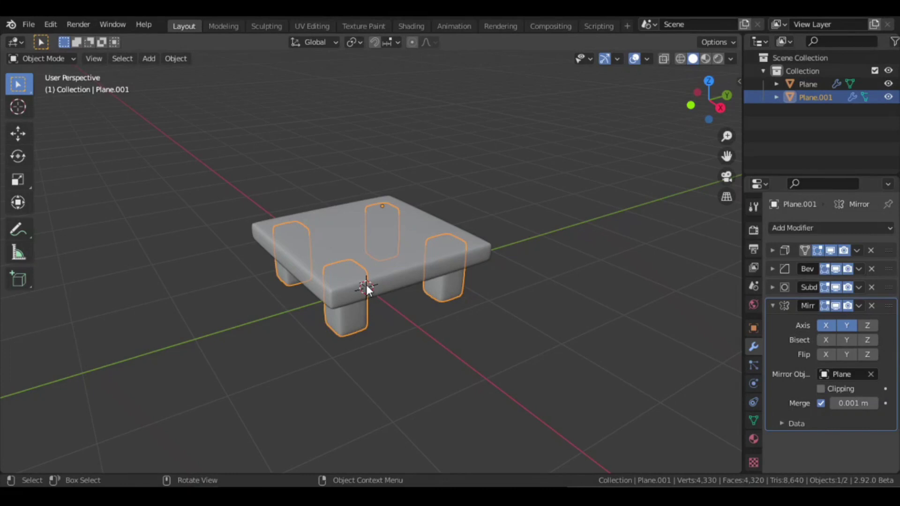
- Add a camera and align it to a raised three-quarter view of the table
key(shift+a)
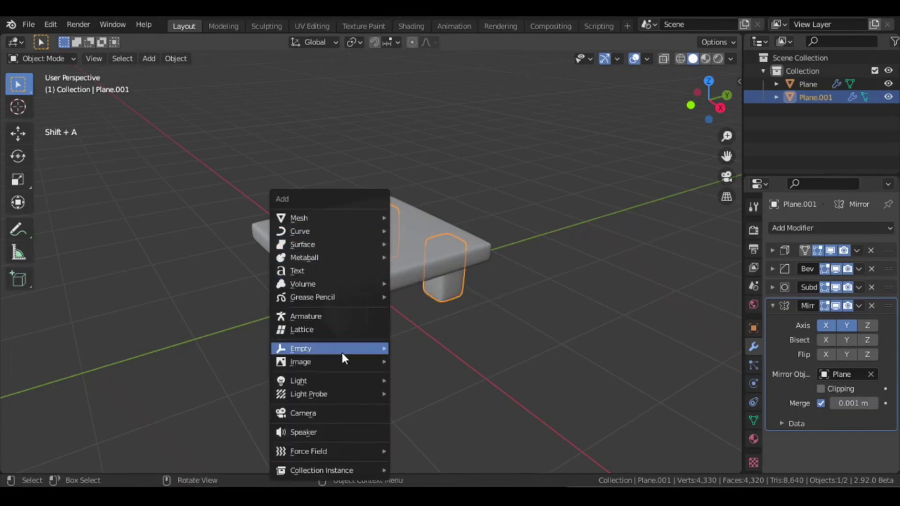
click(318, 413)
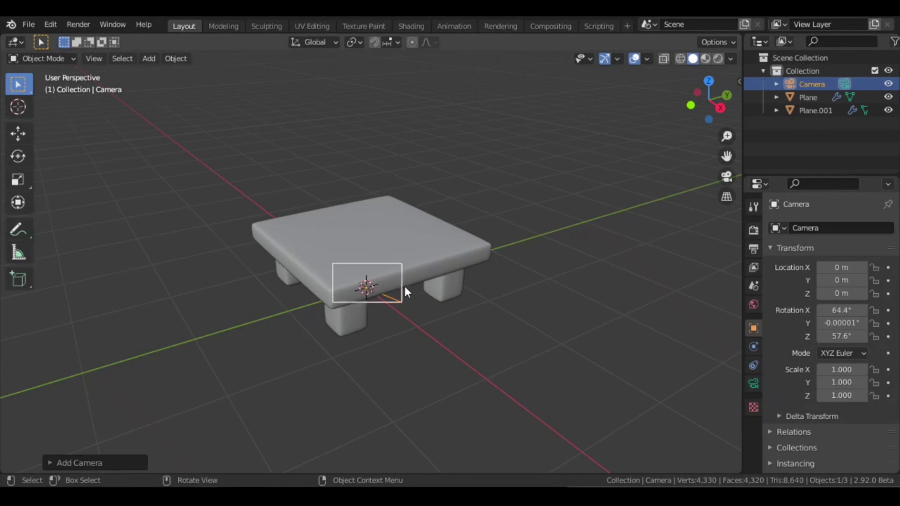
middle_drag(404, 284, 432, 281)
scroll(431, 286, up, 1)
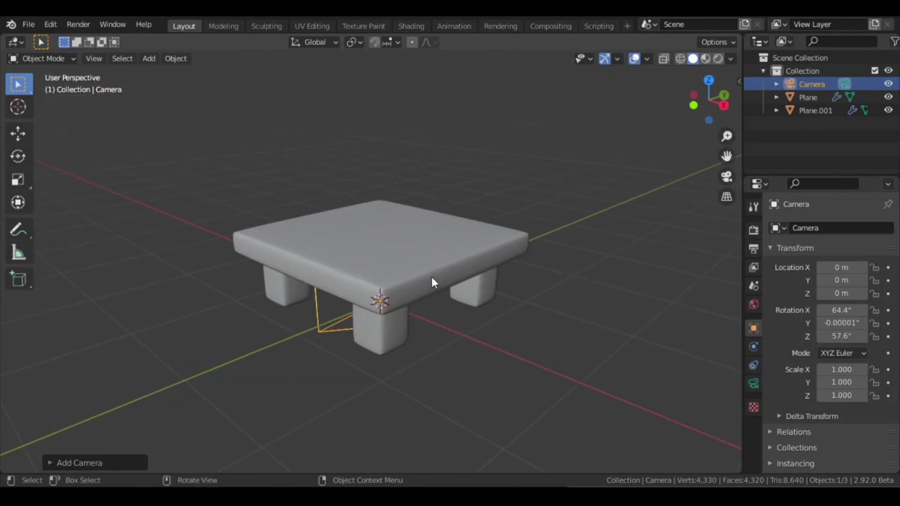
key(ctrl+alt+KP_0)
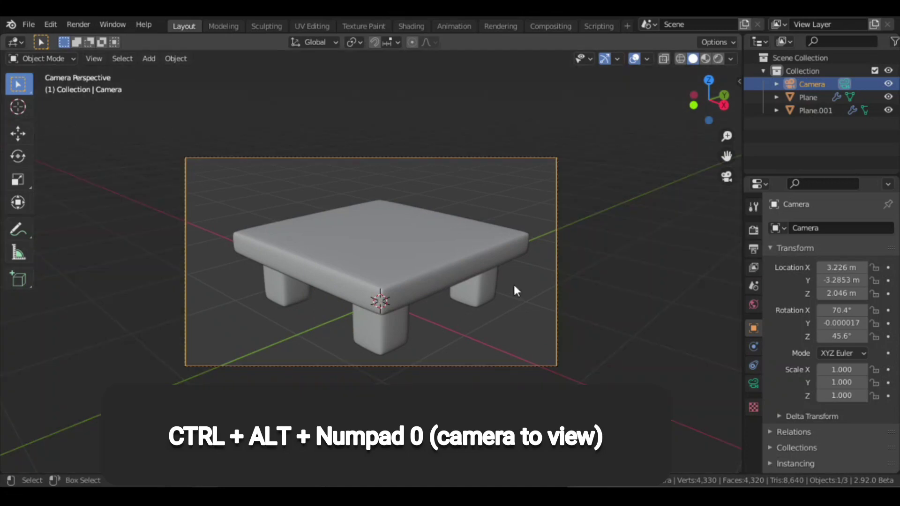
- Set the render resolution width to 1080 px for a square output frame
click(755, 249)
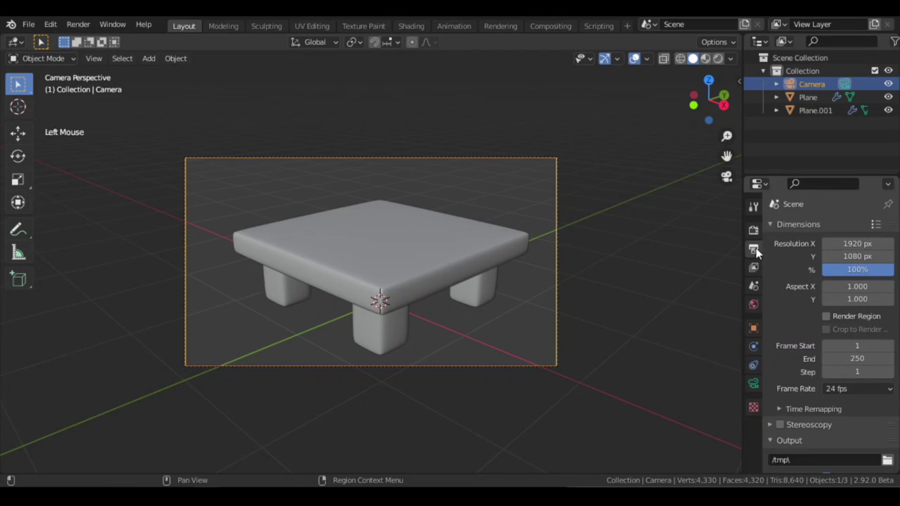
double_click(844, 244)
text(1080)
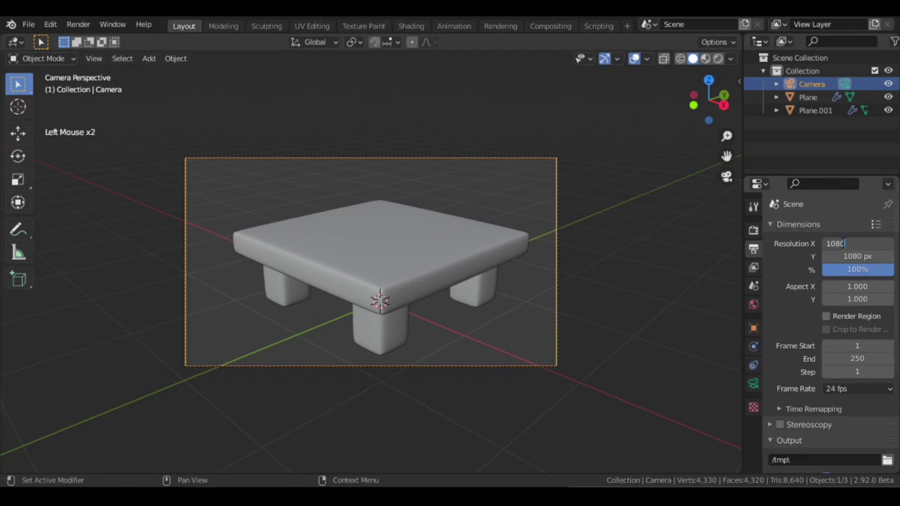
key(Return)
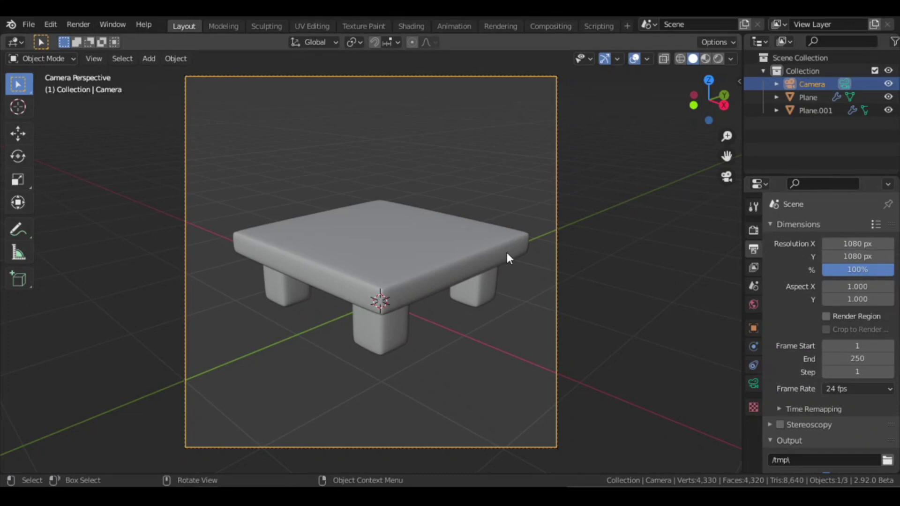
- Move the camera closer so the table fills the frame, then move it along its viewing axis
key(g)
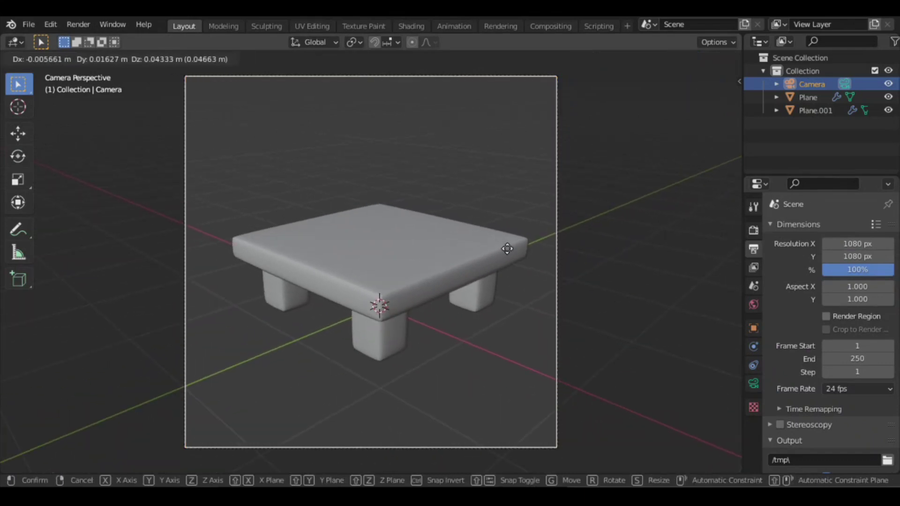
click(507, 248)
key(g)
key(z)
key(z)
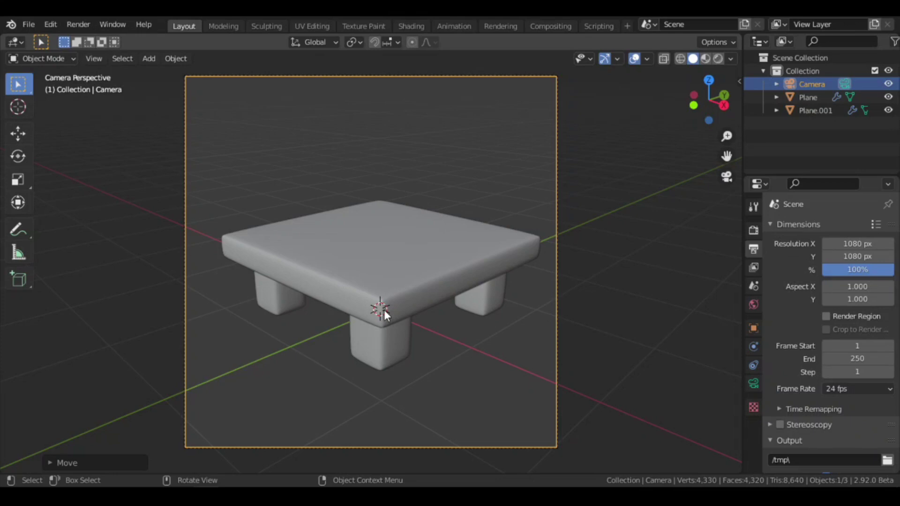
- Add a point light and raise it about 2 m straight above the table
key(shift+a)
mouse_move(380, 277)
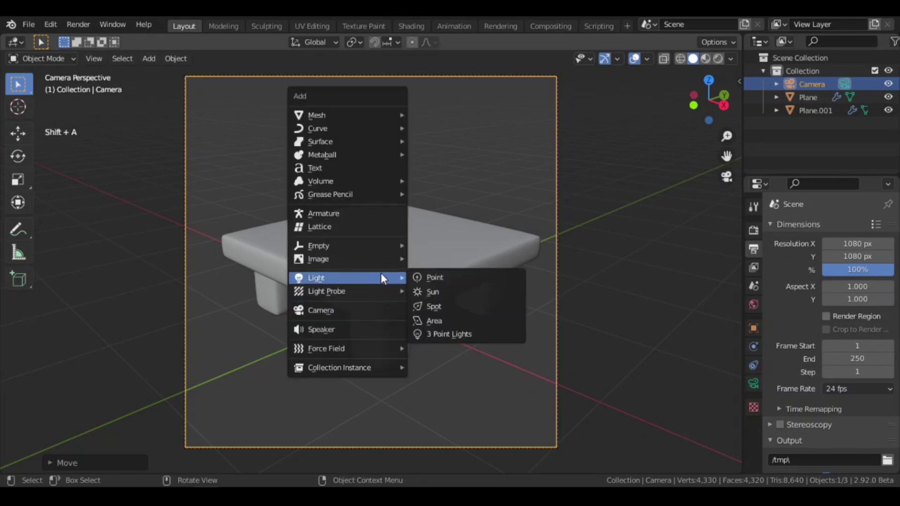
click(428, 277)
key(g)
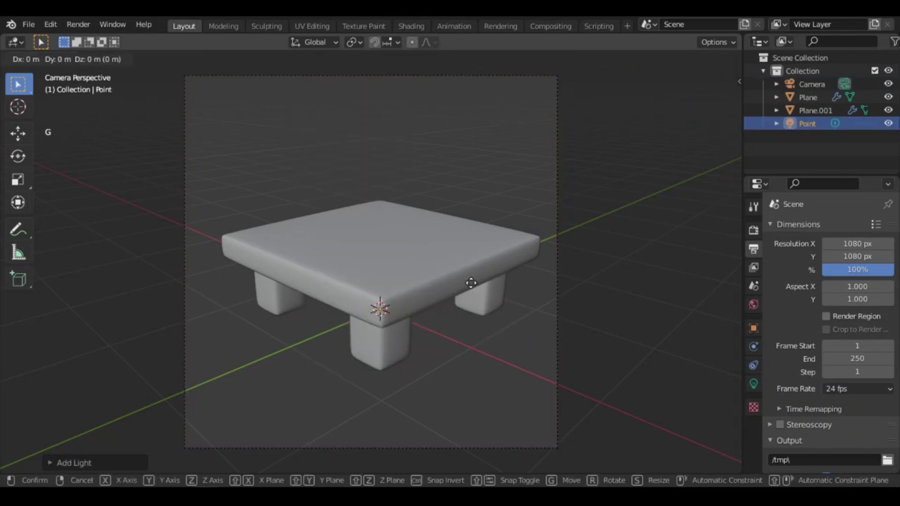
key(z)
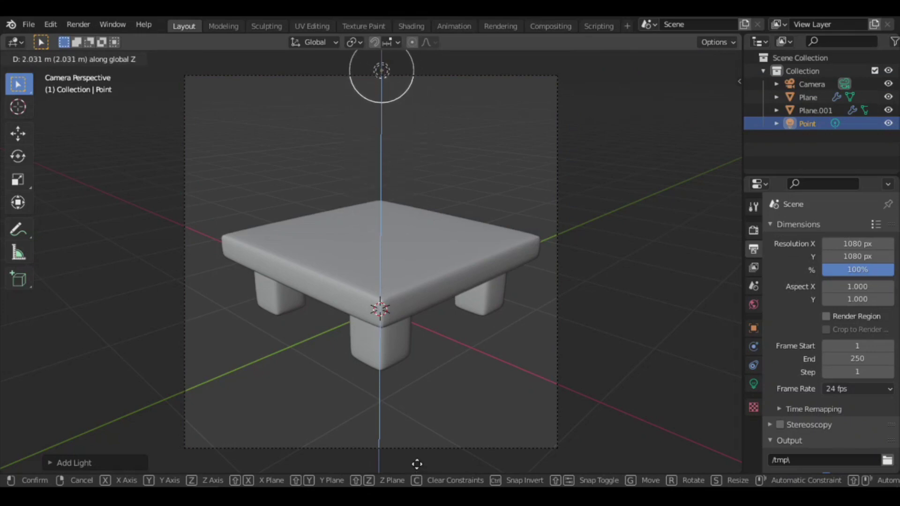
click(438, 468)
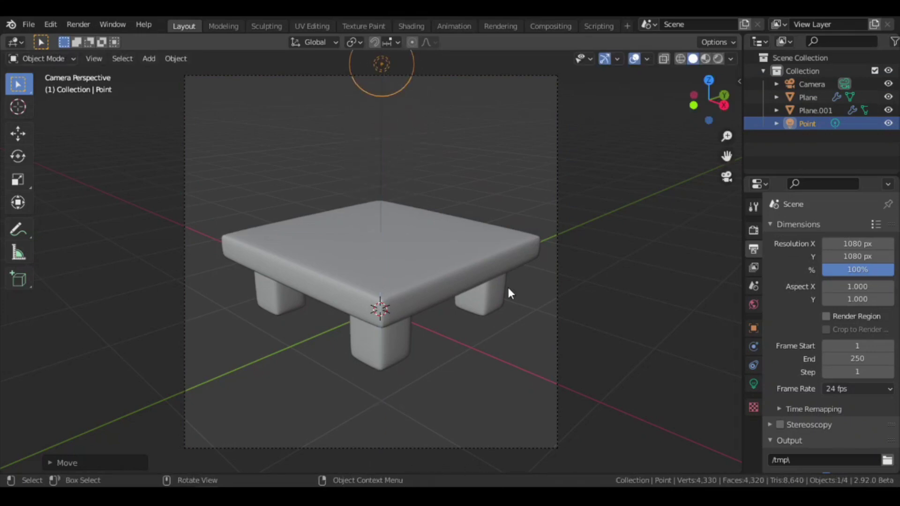
scroll(511, 296, down, 2)
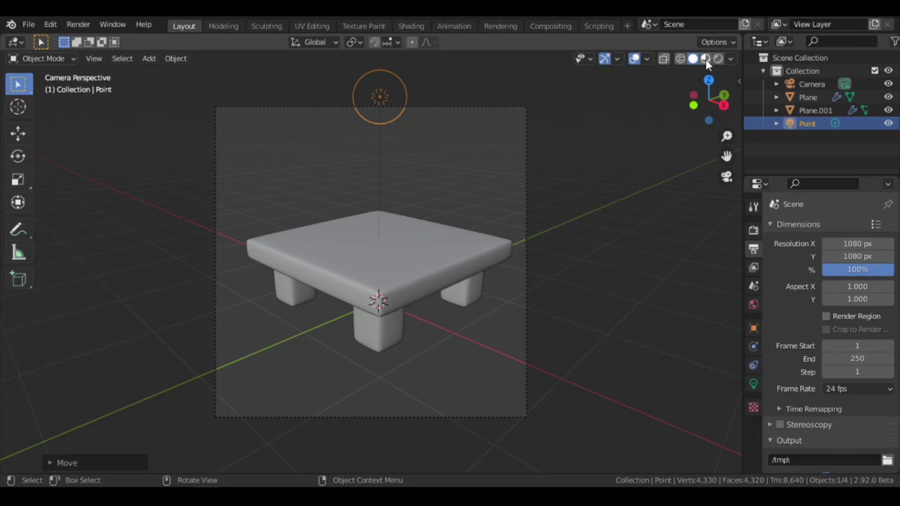
- Switch to Material Preview and try several HDRIs, ending on the outdoor landscape
click(706, 59)
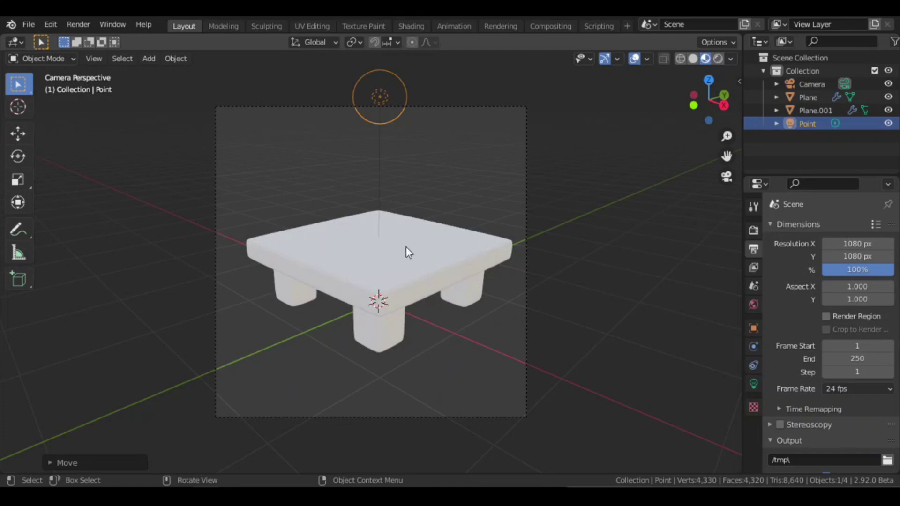
click(731, 60)
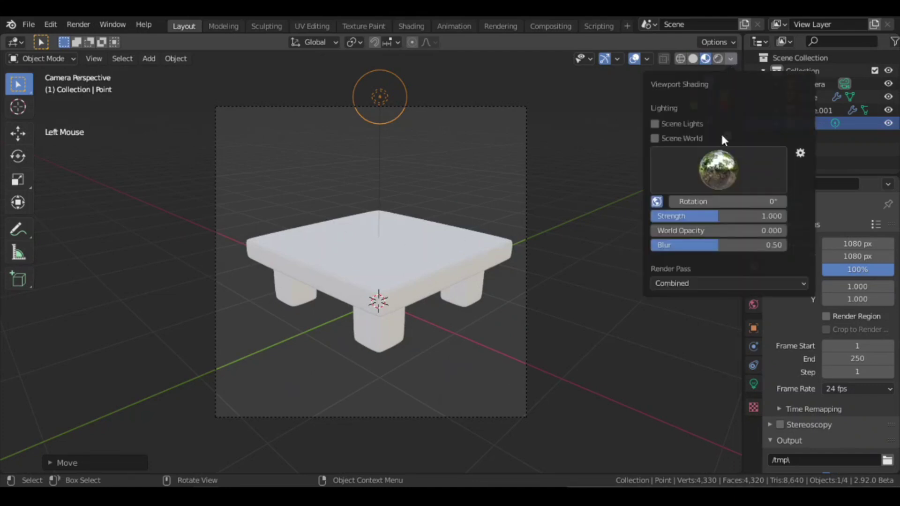
click(718, 165)
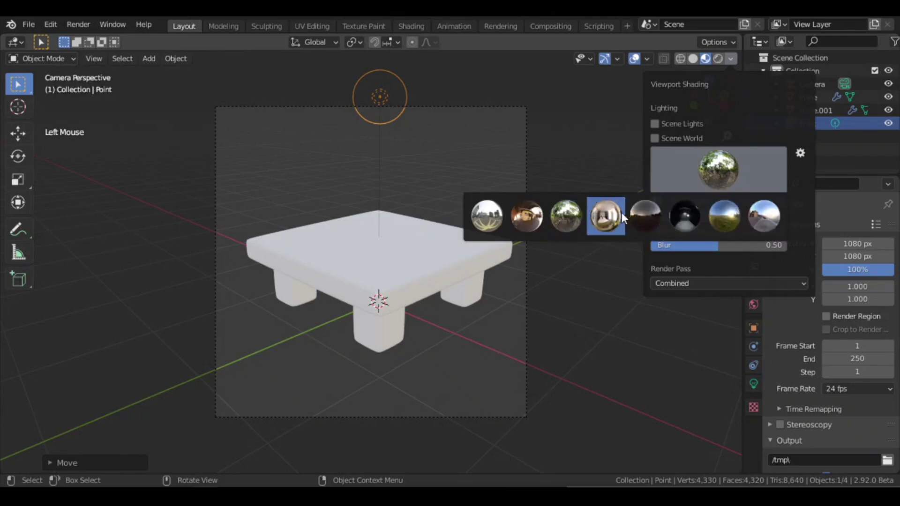
click(609, 215)
click(705, 181)
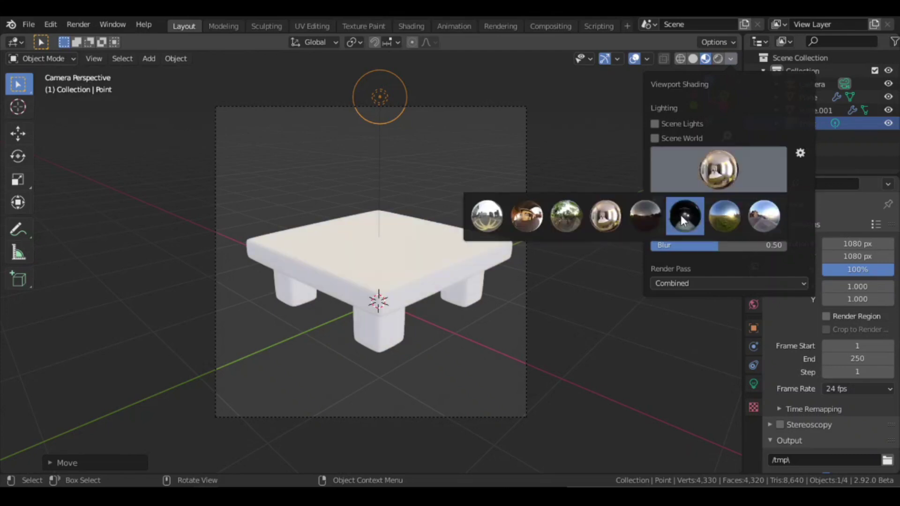
click(680, 215)
click(724, 171)
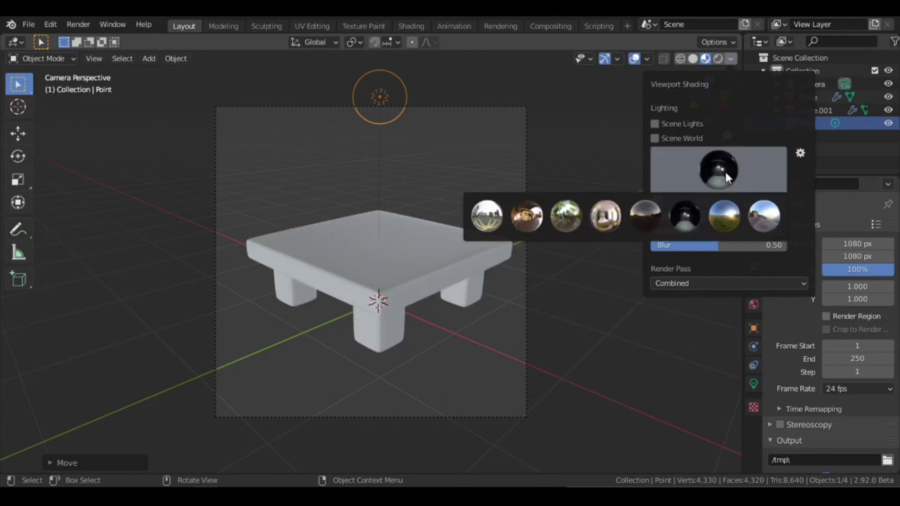
click(723, 215)
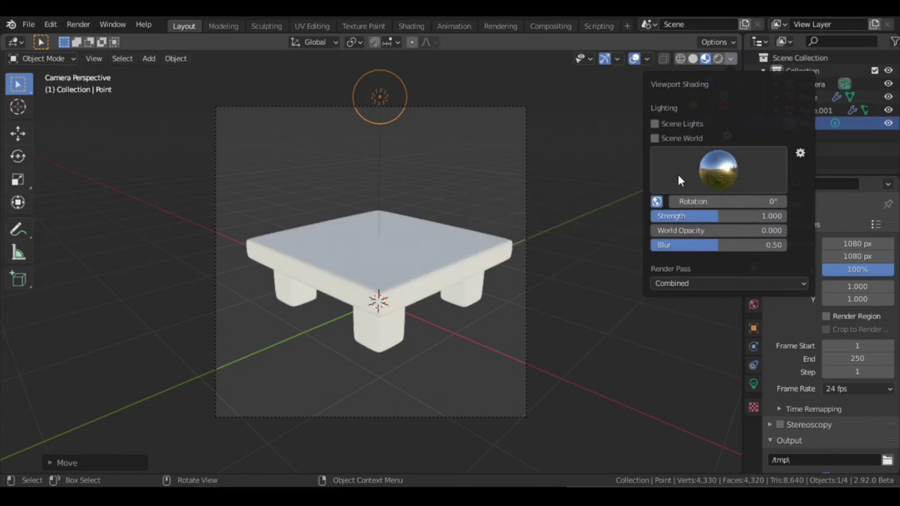
- Enable Scene World and Scene Lights, then split the viewport into two side-by-side views
click(654, 139)
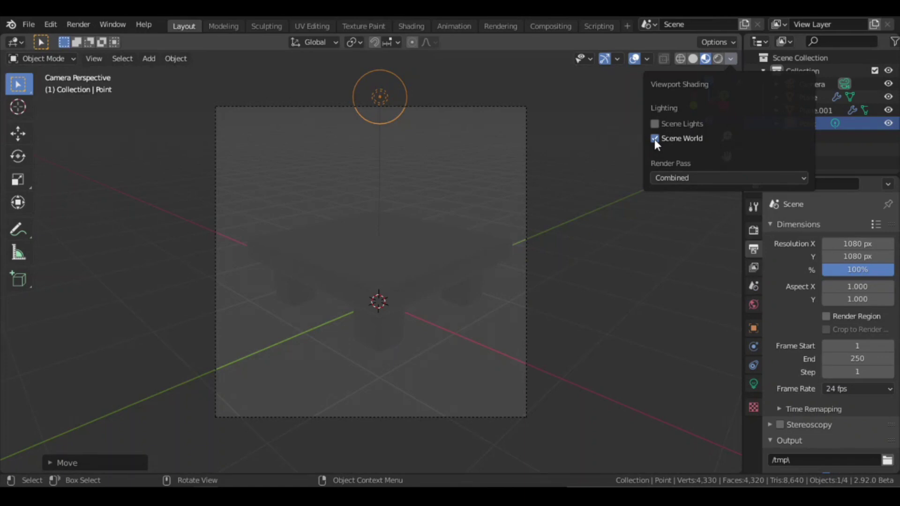
click(655, 124)
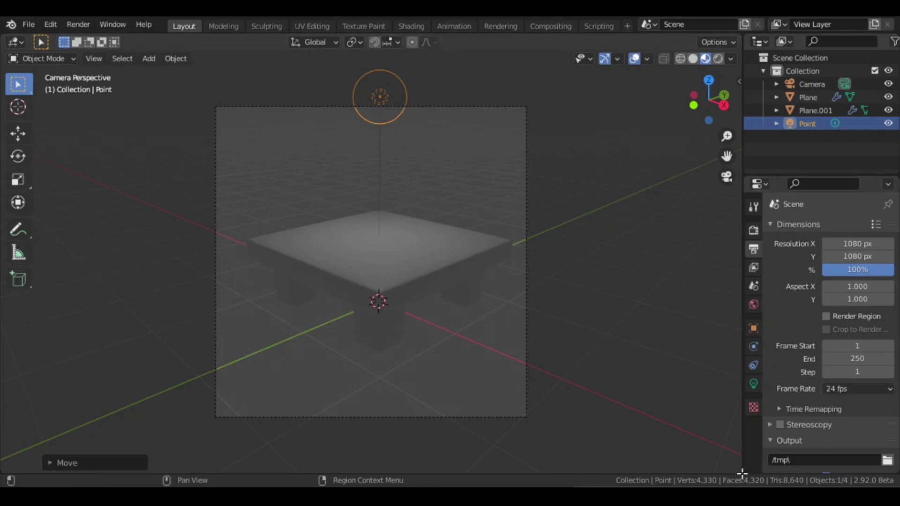
drag(740, 472, 398, 418)
- Set the right view to Solid shading looking from the Right side, then split it into upper and lower views
scroll(315, 288, up, 4)
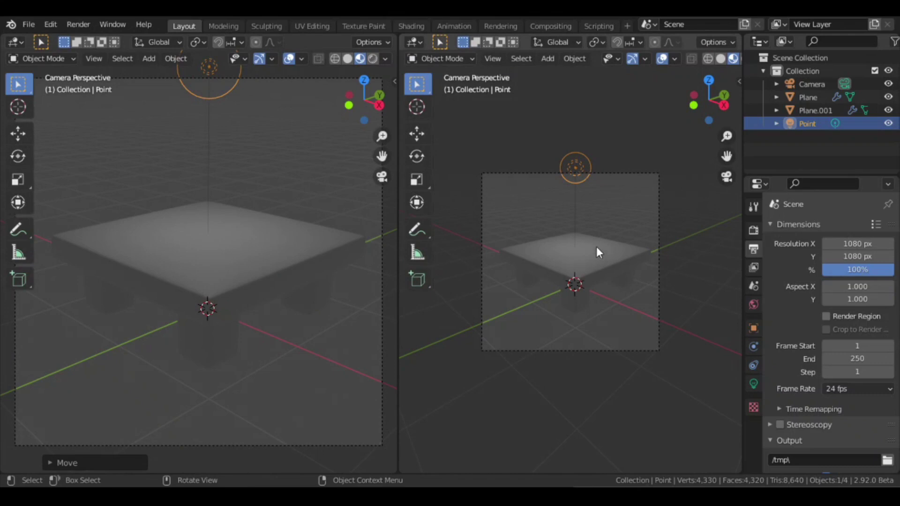
click(720, 59)
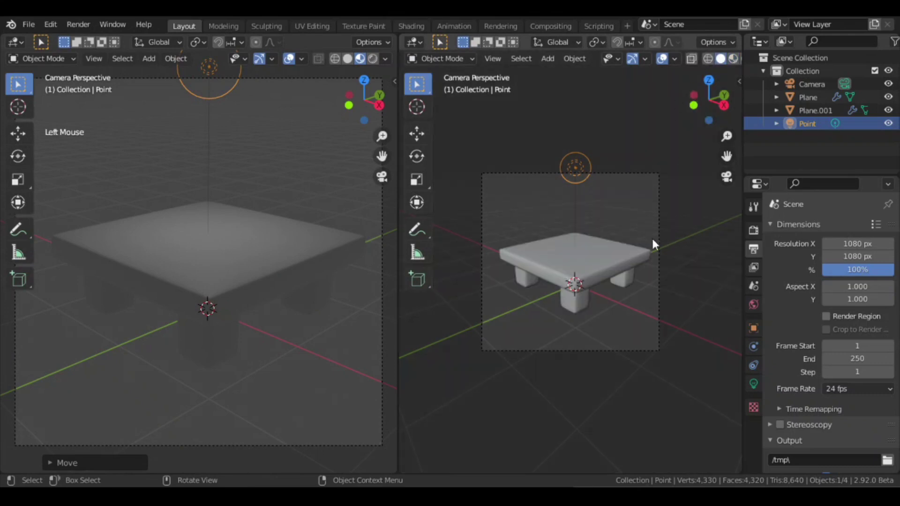
scroll(651, 237, up, 1)
key(grave)
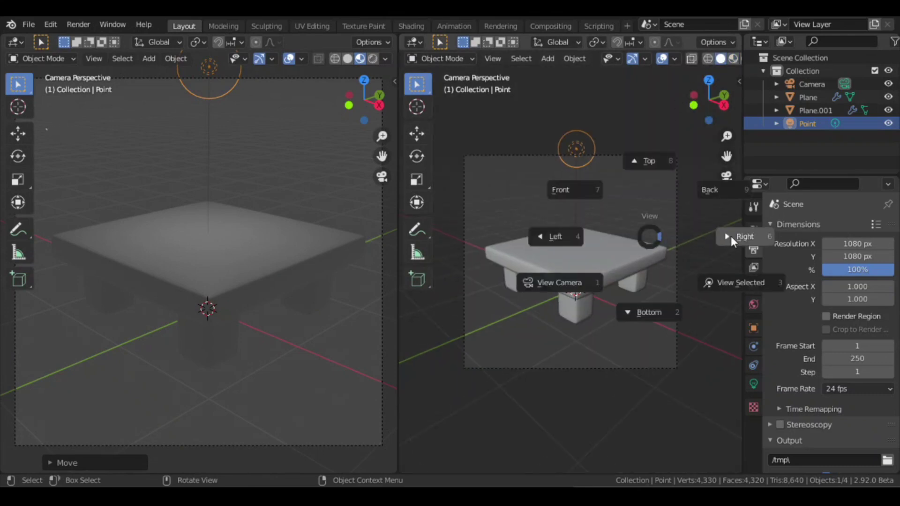
click(732, 236)
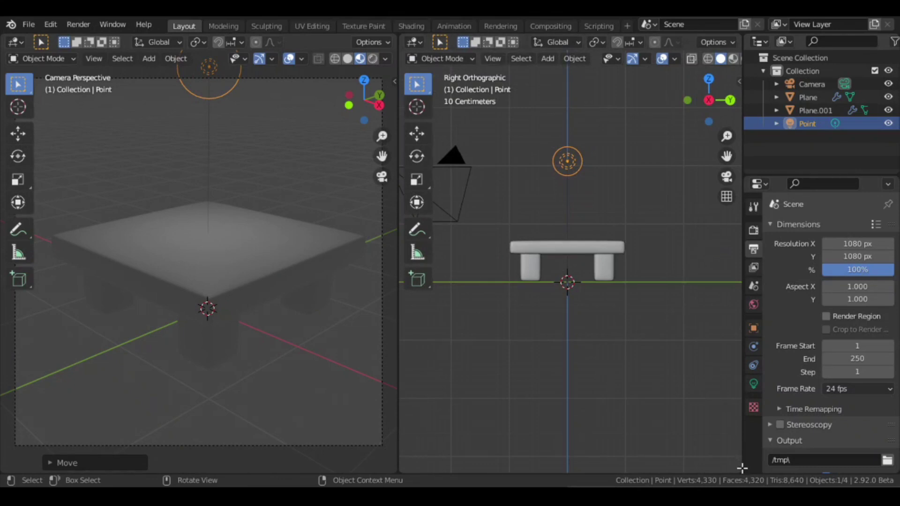
drag(743, 472, 729, 249)
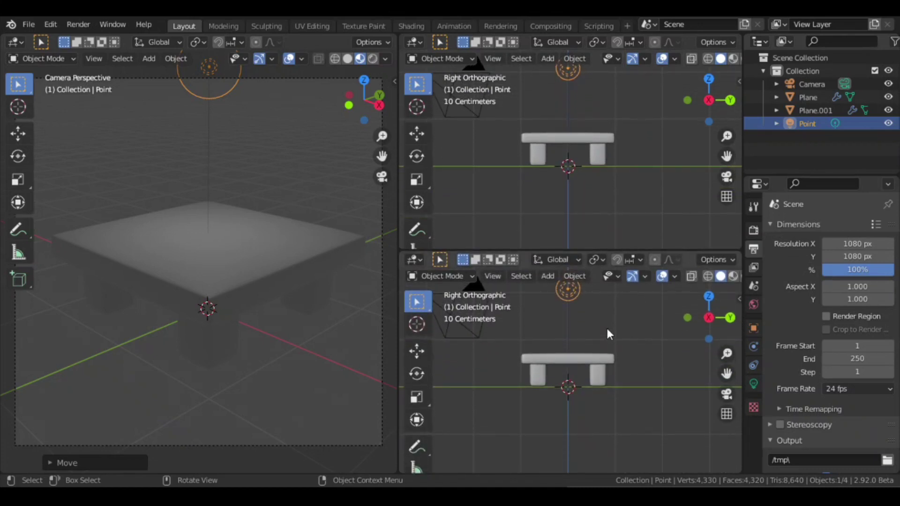
- Set the lower right view to Top and zoom and pan the side views to frame the table and camera
key(grave)
click(607, 253)
scroll(600, 336, down, 2)
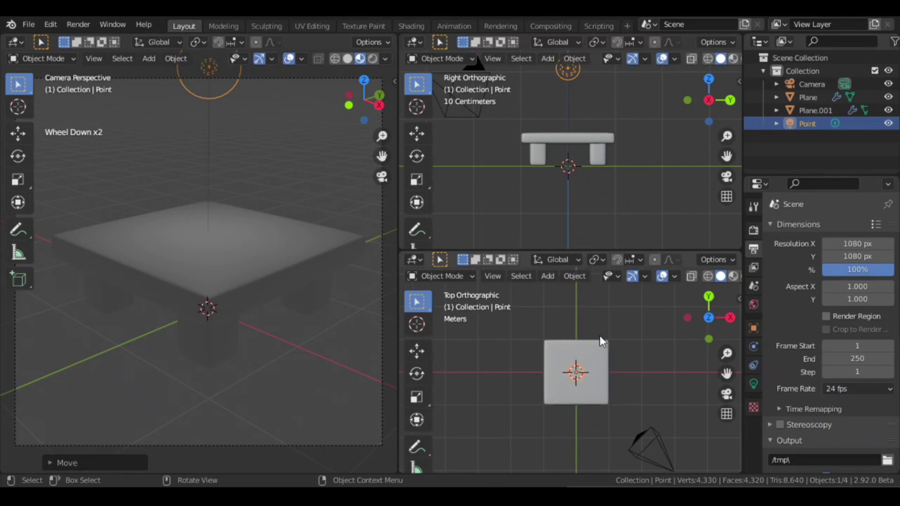
shift+middle_drag(597, 156, 628, 205)
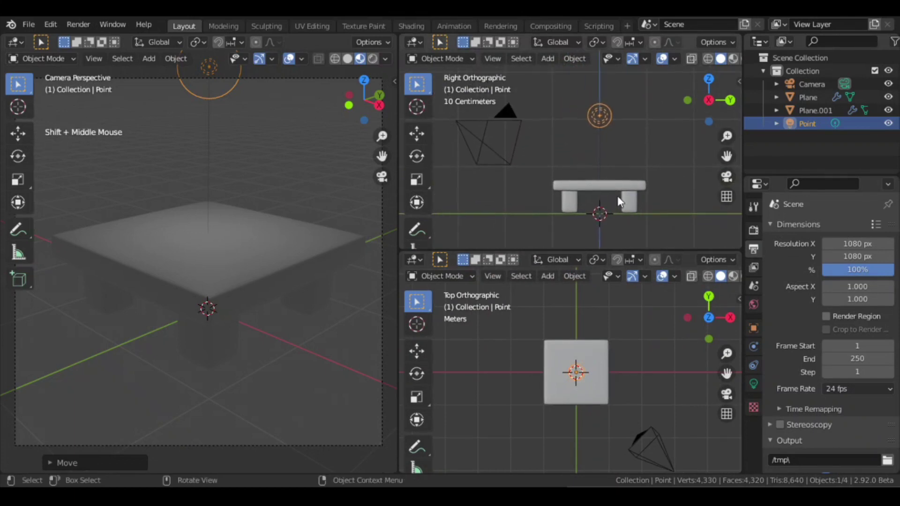
scroll(617, 195, down, 1)
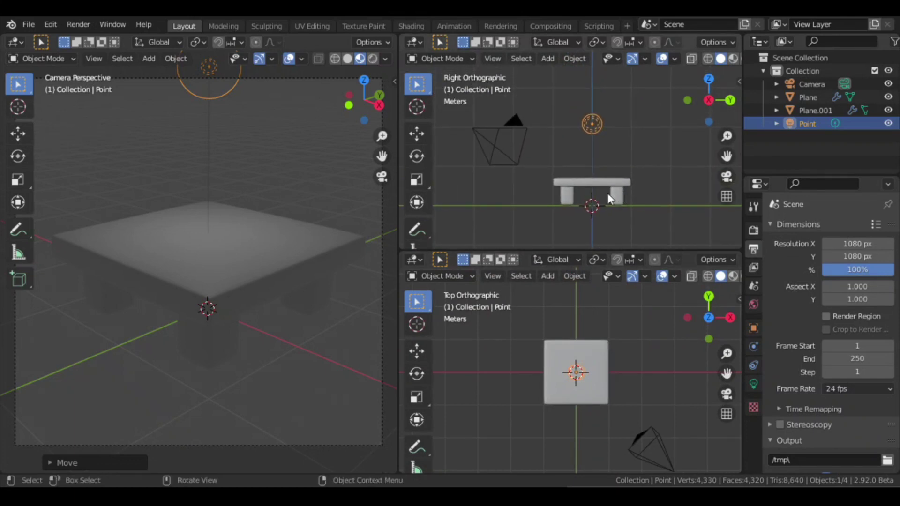
- Hide the toolbars in both side views, and turn off Gizmos and Overlays in the camera view
key(t)
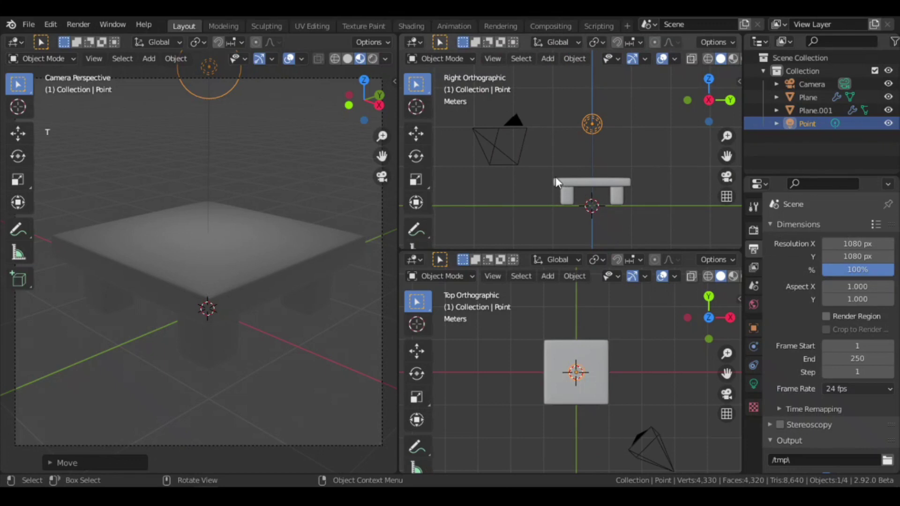
key(t)
key(t)
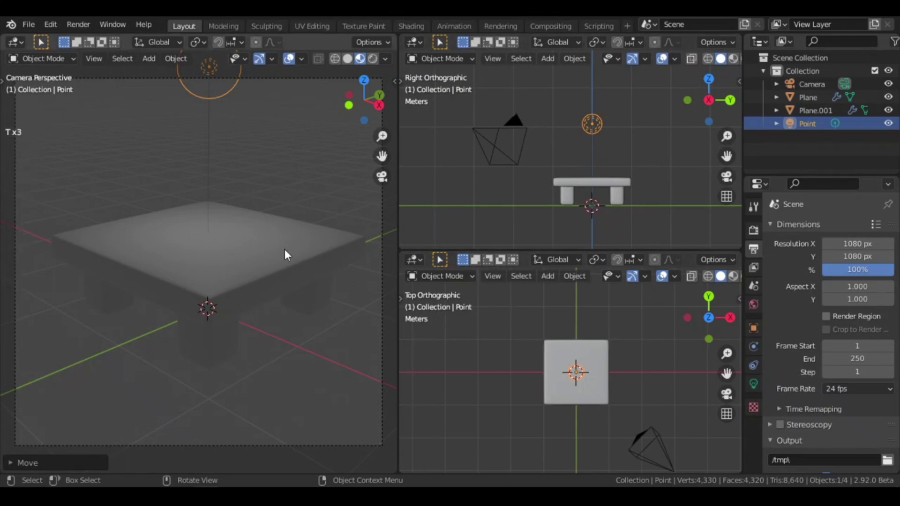
click(259, 59)
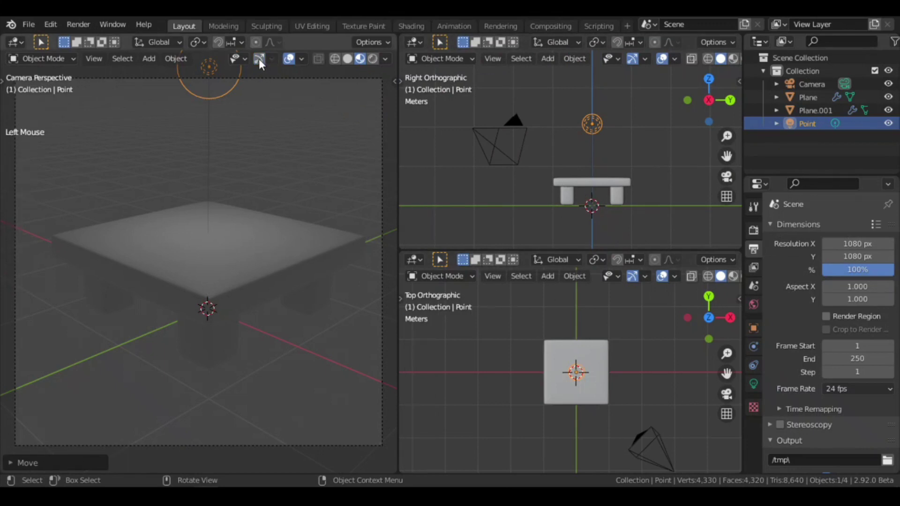
click(288, 58)
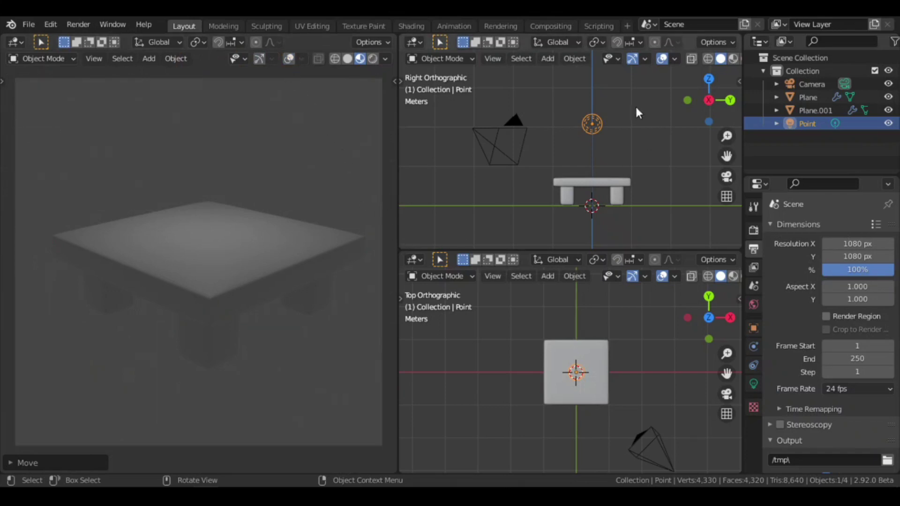
- Set the point light to 100 W, move it beside the table, and widen its radius to 1.5 m
click(753, 384)
click(843, 313)
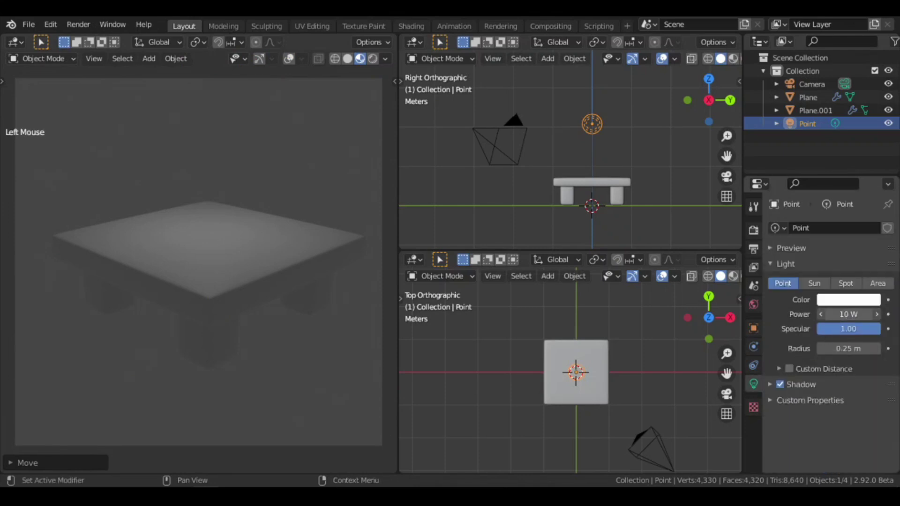
text(100)
key(Return)
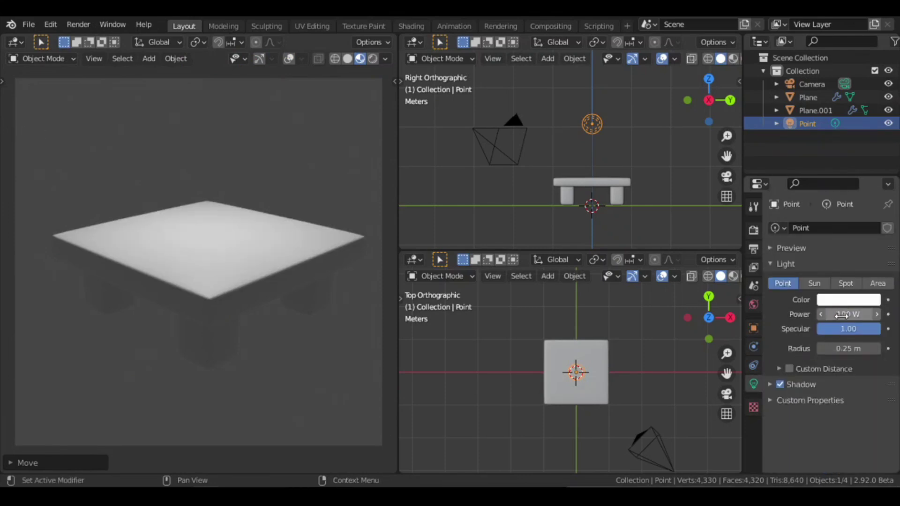
key(g)
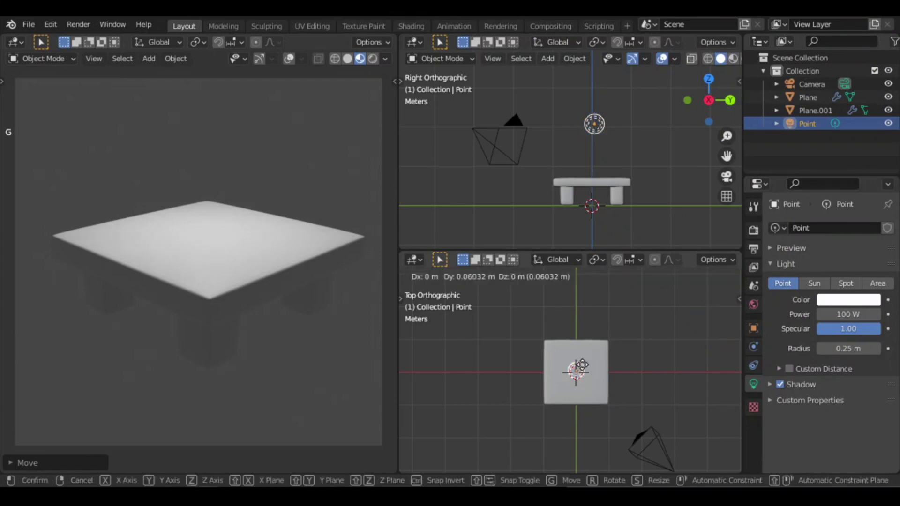
click(557, 341)
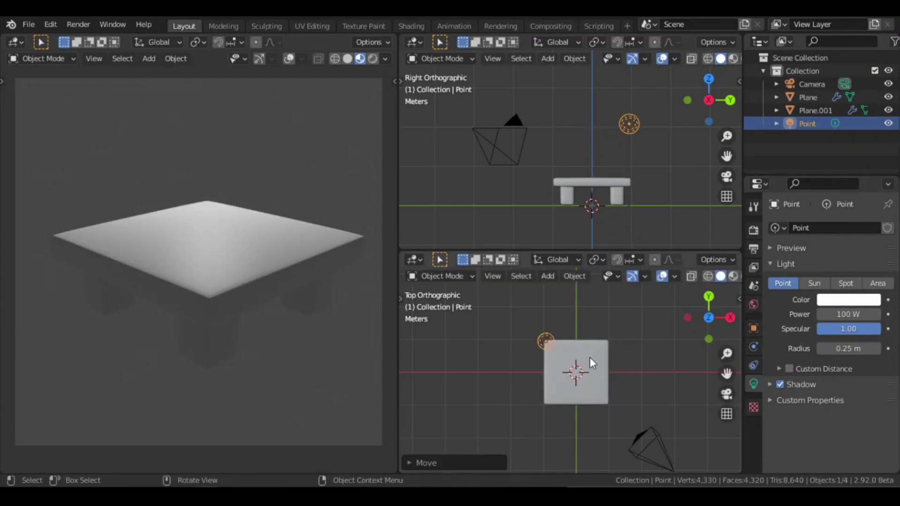
drag(849, 348, 898, 349)
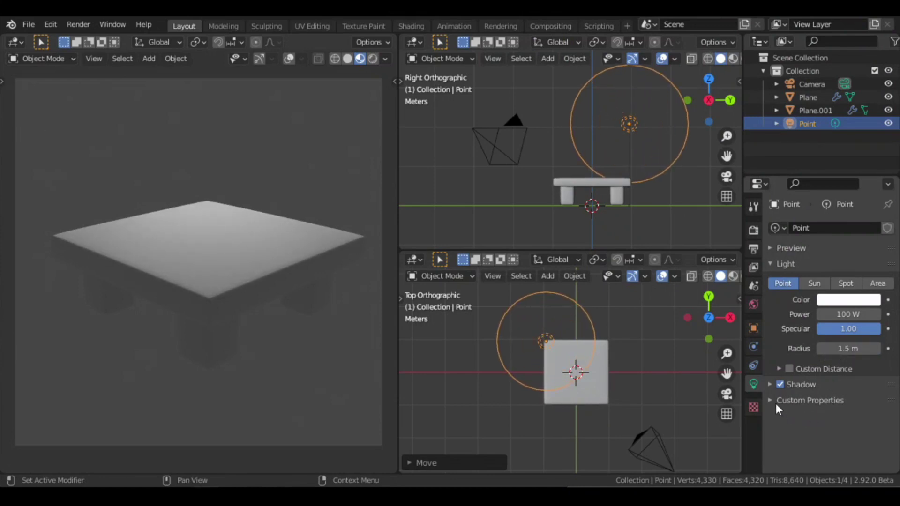
- Add an area light and raise it about 3.5 m above the table
key(shift+a)
mouse_move(585, 223)
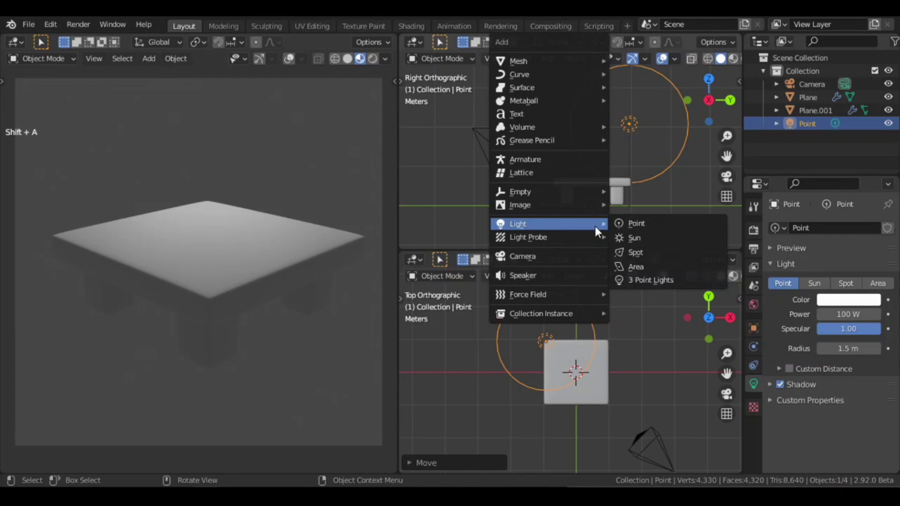
click(632, 266)
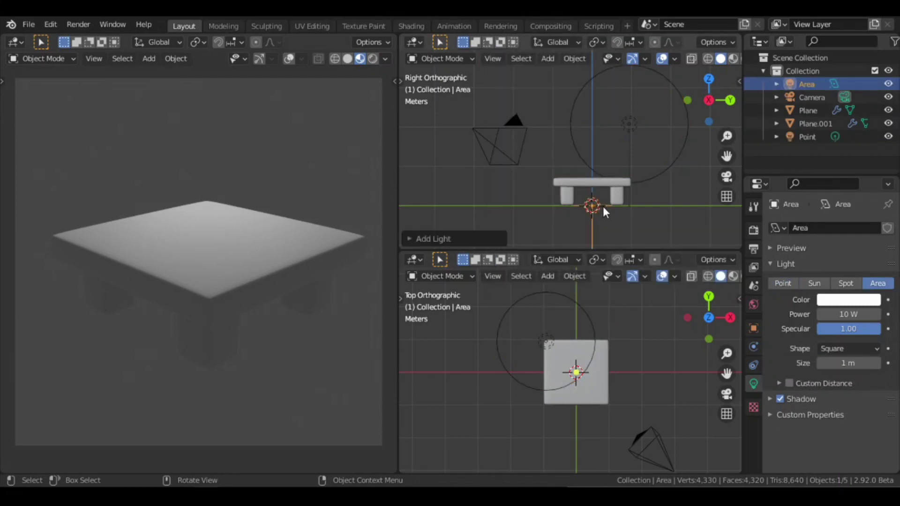
key(g)
key(z)
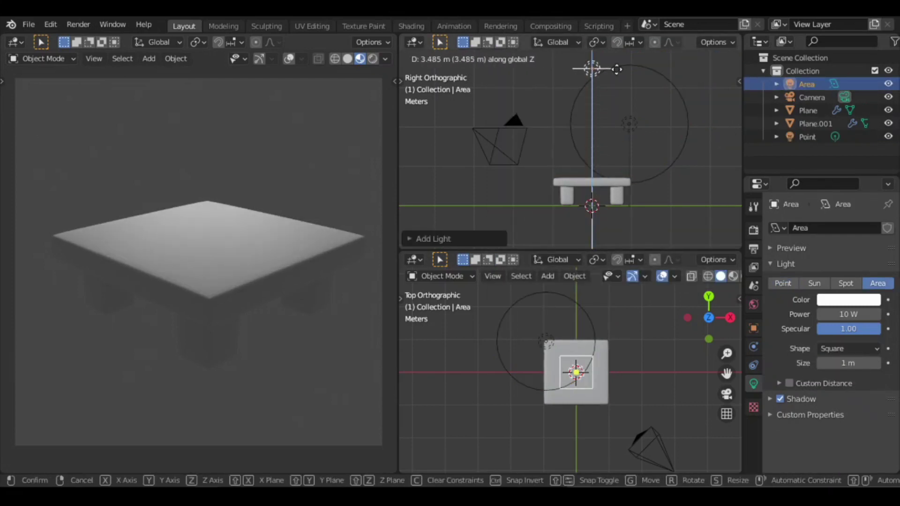
click(617, 69)
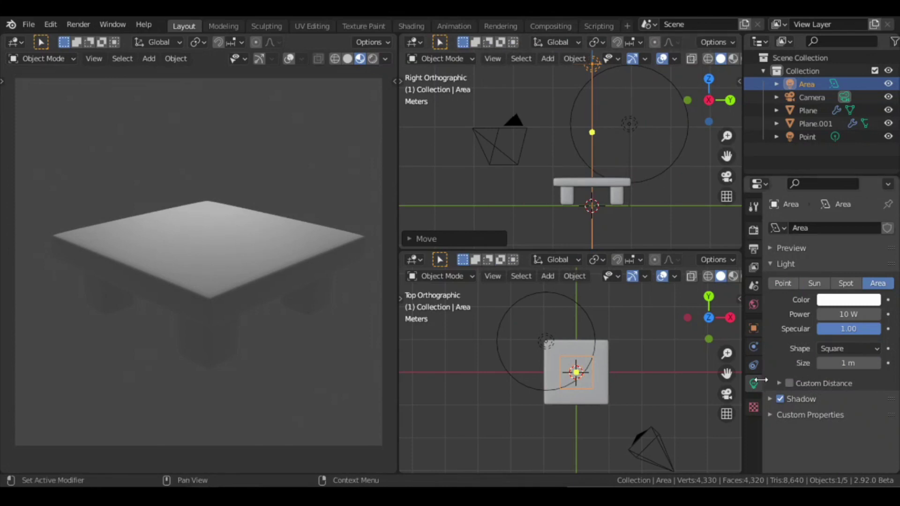
- Set the area light's power to 50 W and its size to about 5.01 m
drag(846, 314, 865, 314)
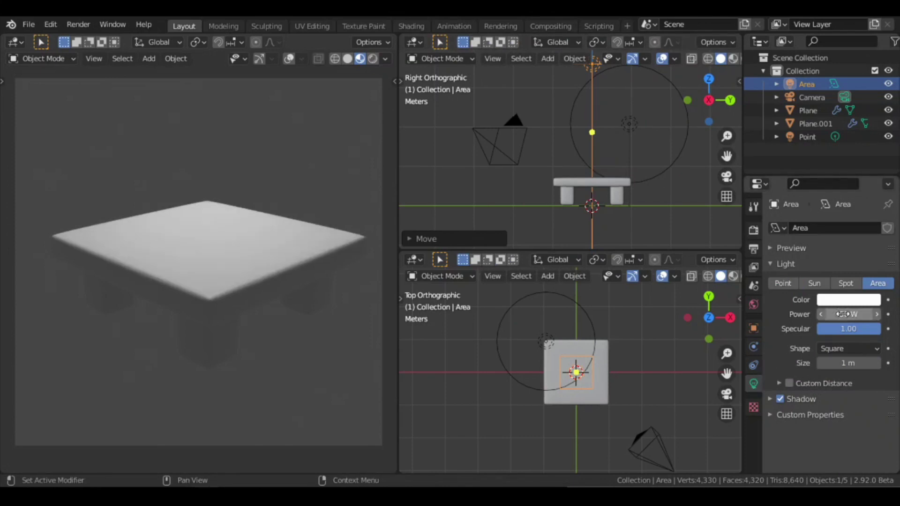
drag(837, 363, 833, 364)
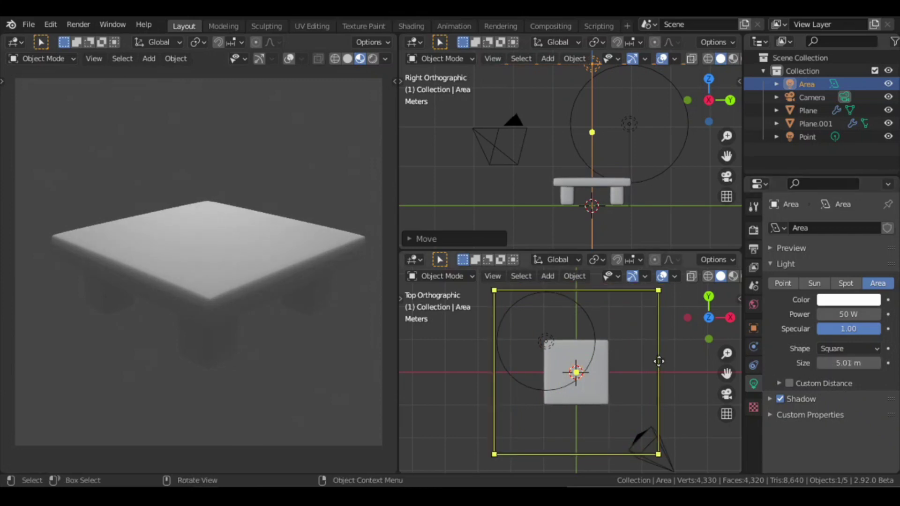
scroll(656, 203, down, 1)
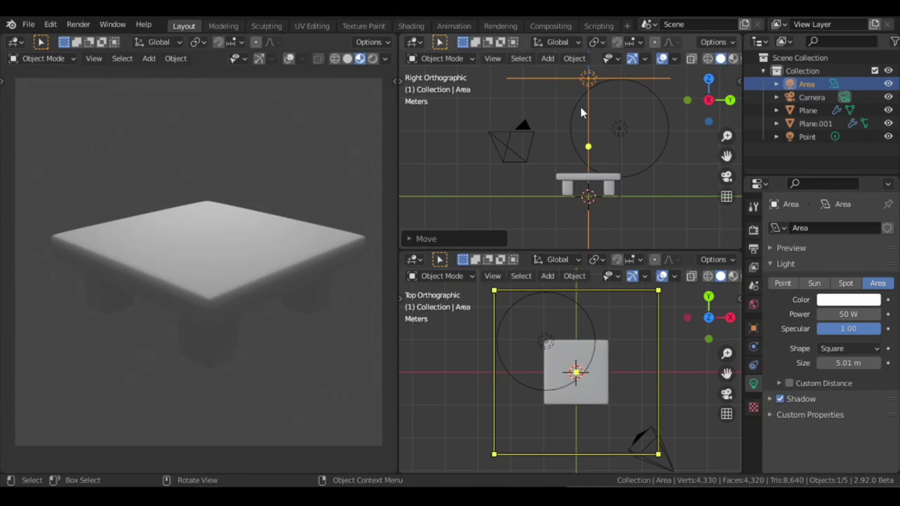
- Pivot on the 3D cursor and rotate the area light in Right and Top views to face the table
click(599, 44)
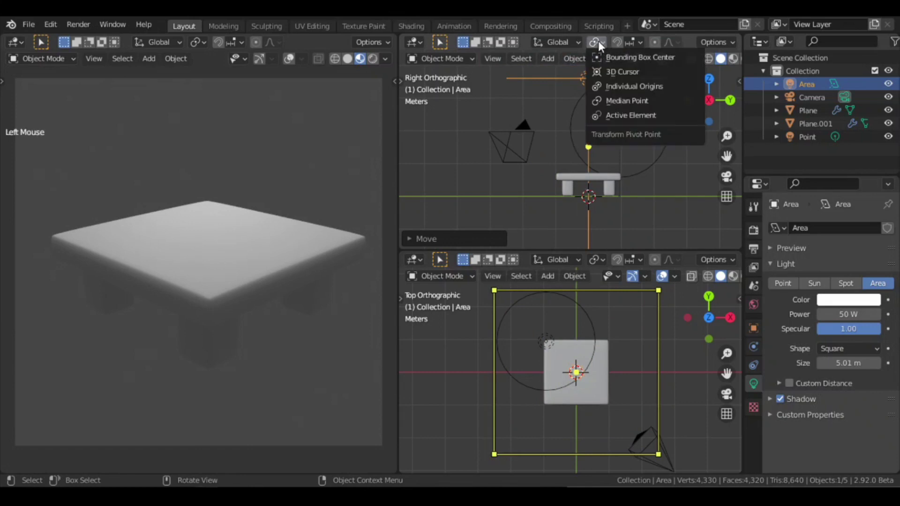
click(617, 73)
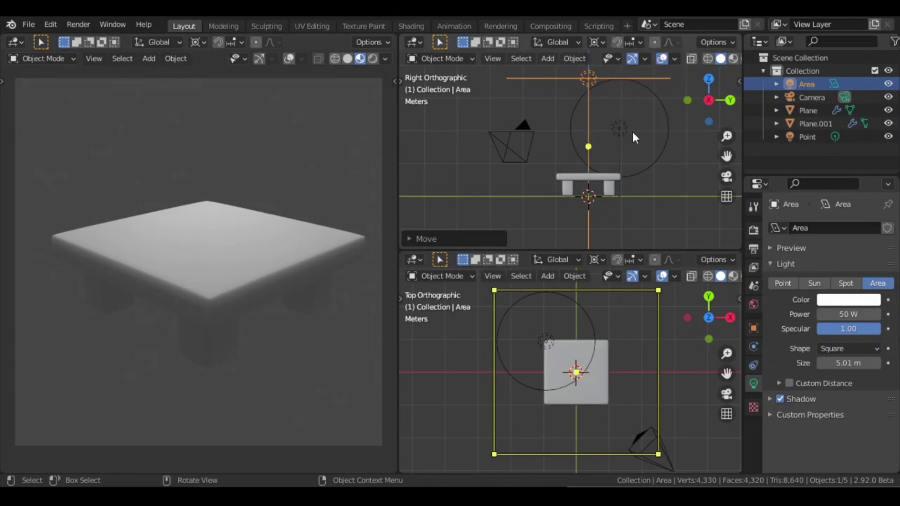
key(r)
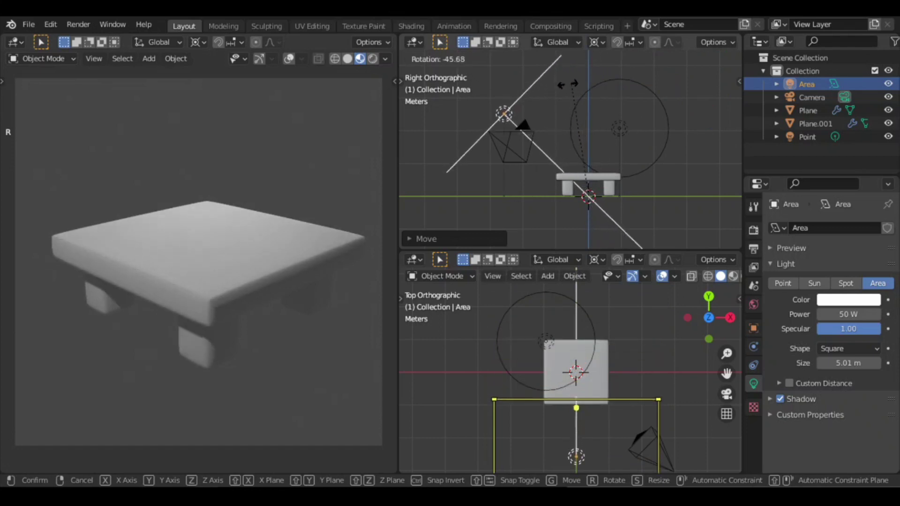
click(549, 99)
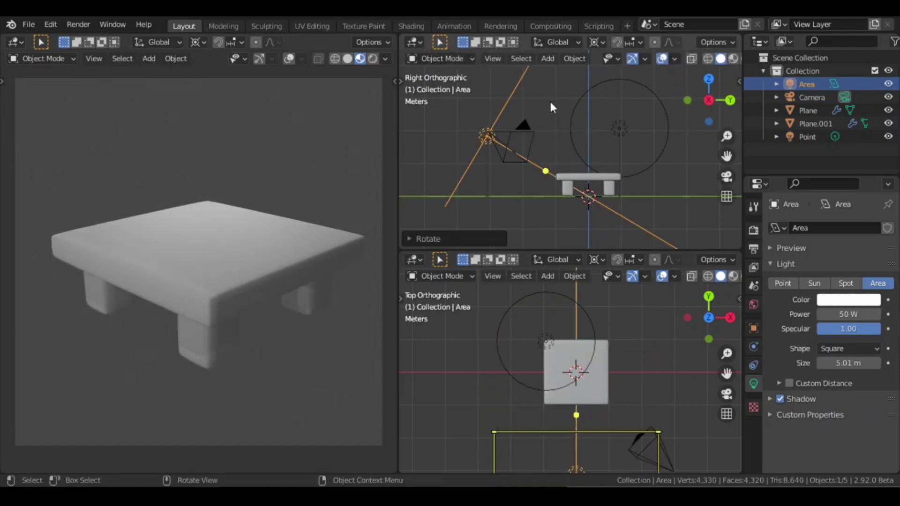
scroll(636, 369, down, 2)
key(r)
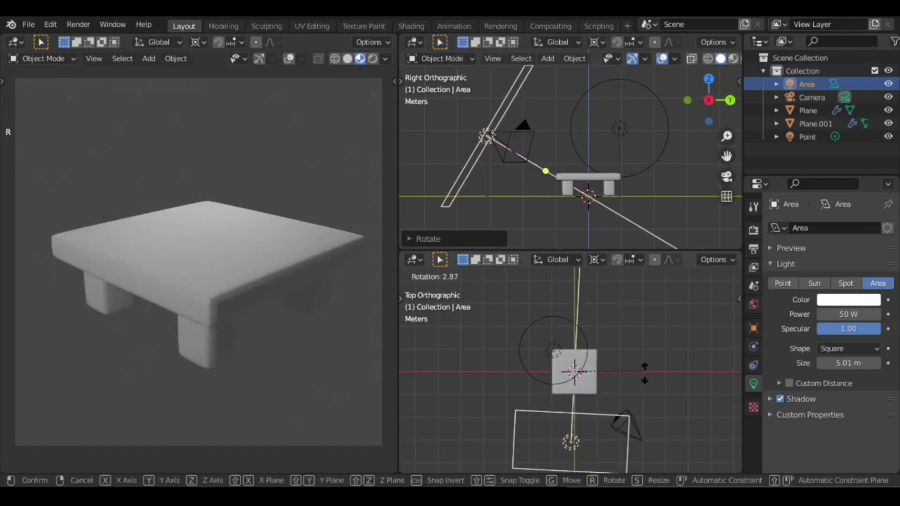
click(654, 387)
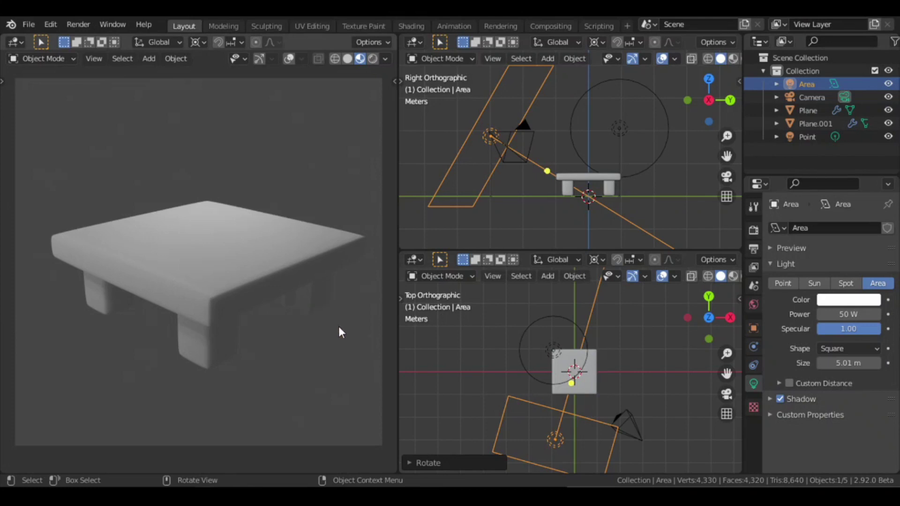
- Duplicate the area light as Area.001, place it, and begin rotating it to the opposite side
key(shift)
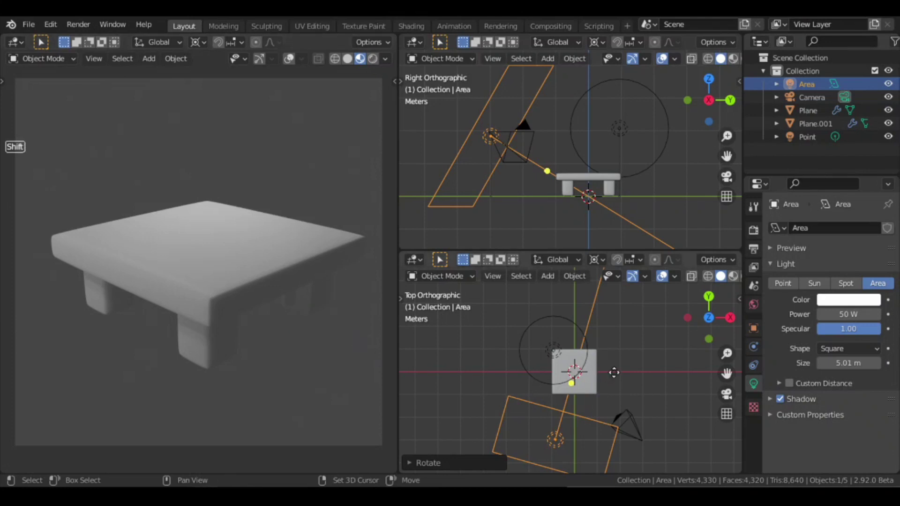
key(shift+d)
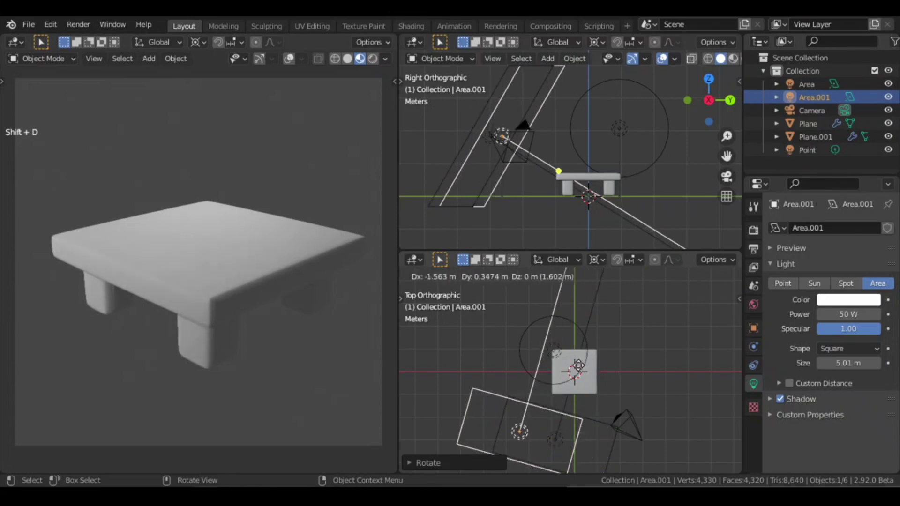
click(598, 370)
key(r)
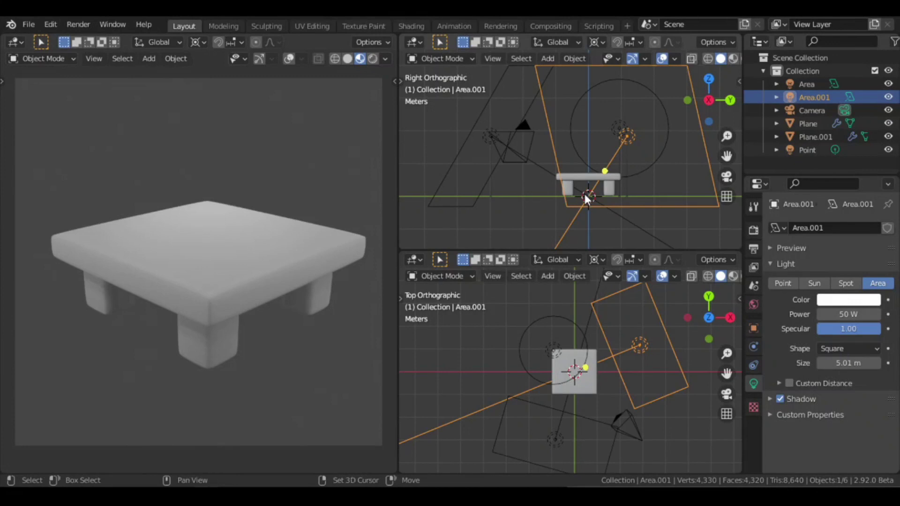
- Add a plane under the table and scale it up by a factor of 3
key(shift+a)
mouse_move(586, 199)
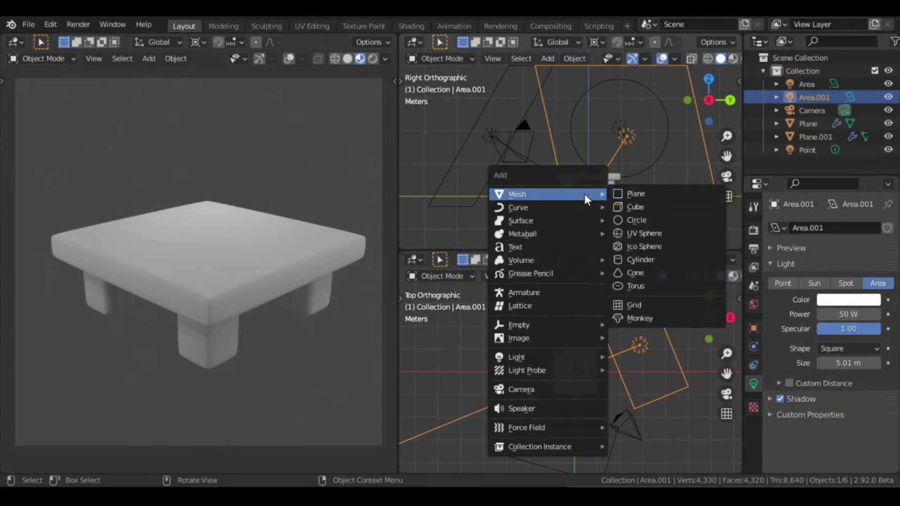
click(635, 196)
middle_drag(623, 192, 565, 214)
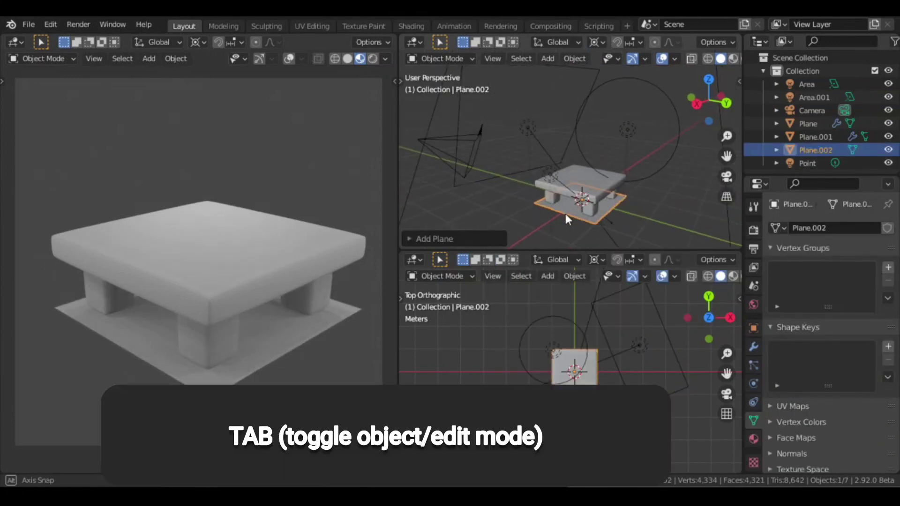
key(Tab)
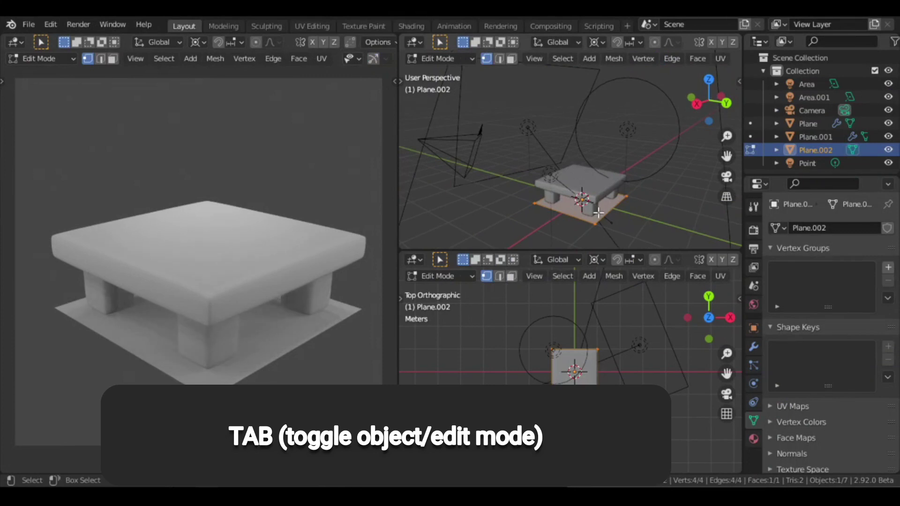
key(s)
key(3)
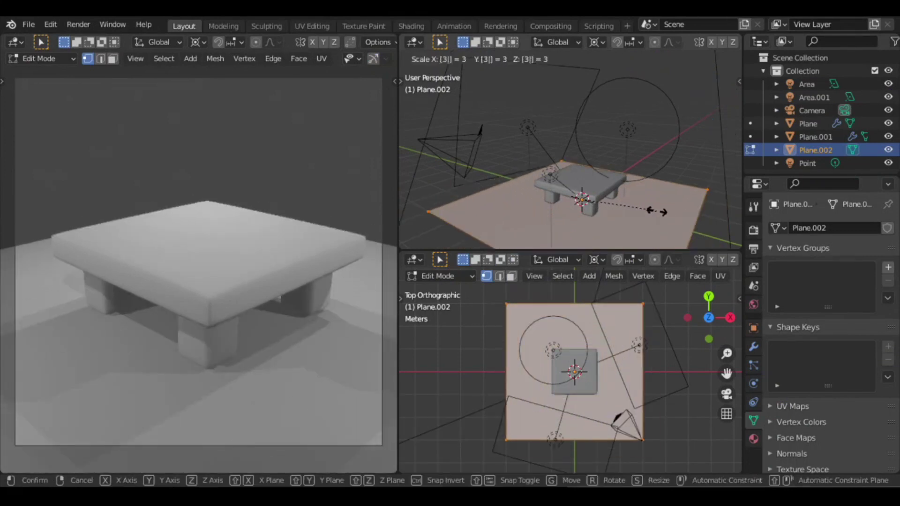
key(Return)
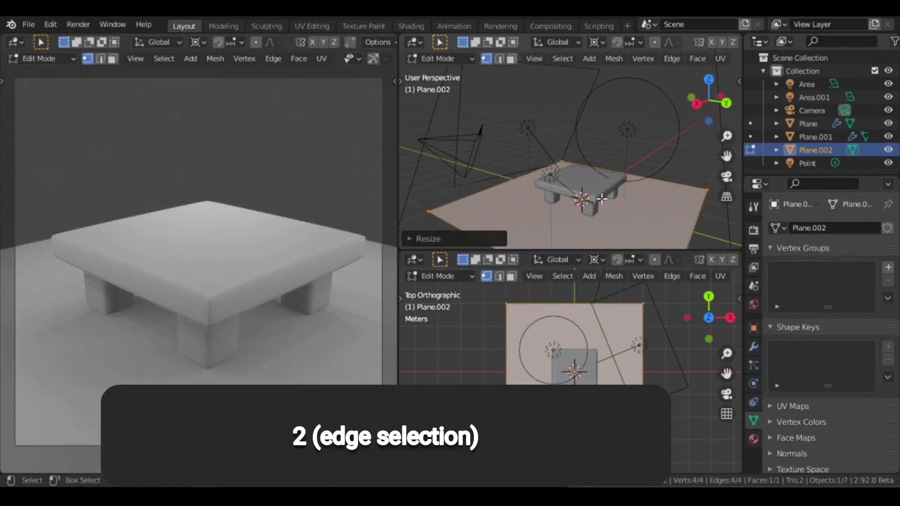
- Extrude the plane's back edge straight up along Z into a tall back wall
key(2)
middle_drag(601, 199, 670, 188)
click(652, 186)
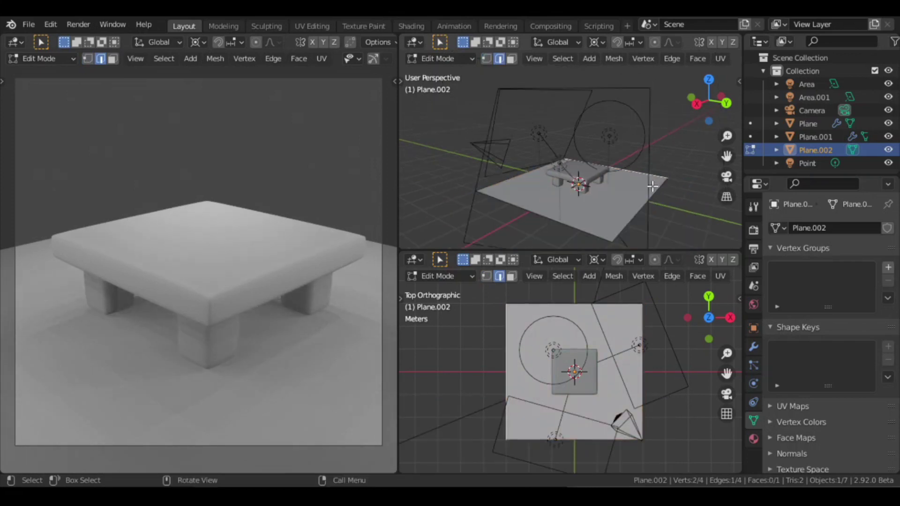
key(e)
key(z)
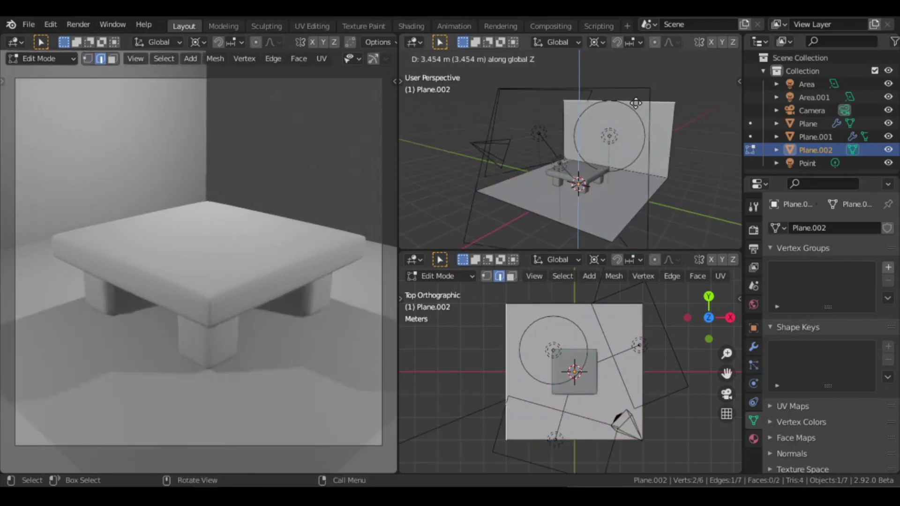
click(638, 77)
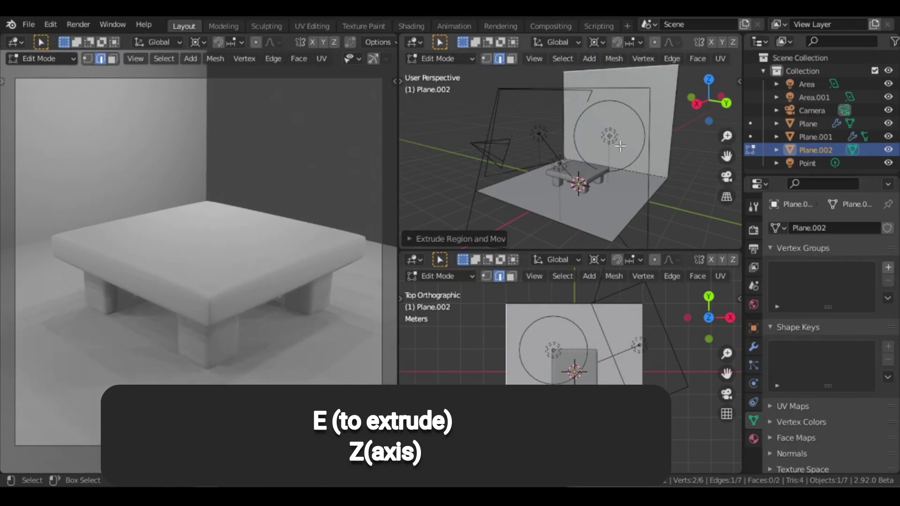
key(Tab)
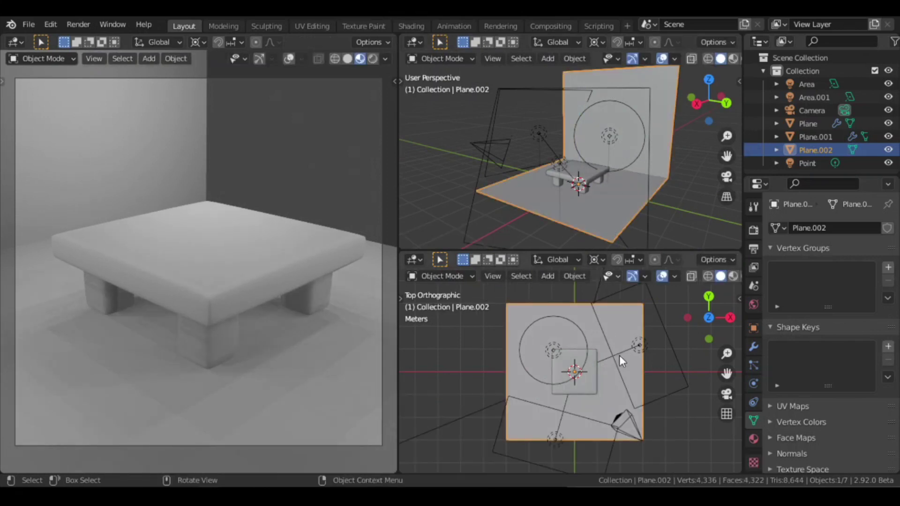
- Rotate the backdrop about 47° so the wall stands diagonally behind the table
key(r)
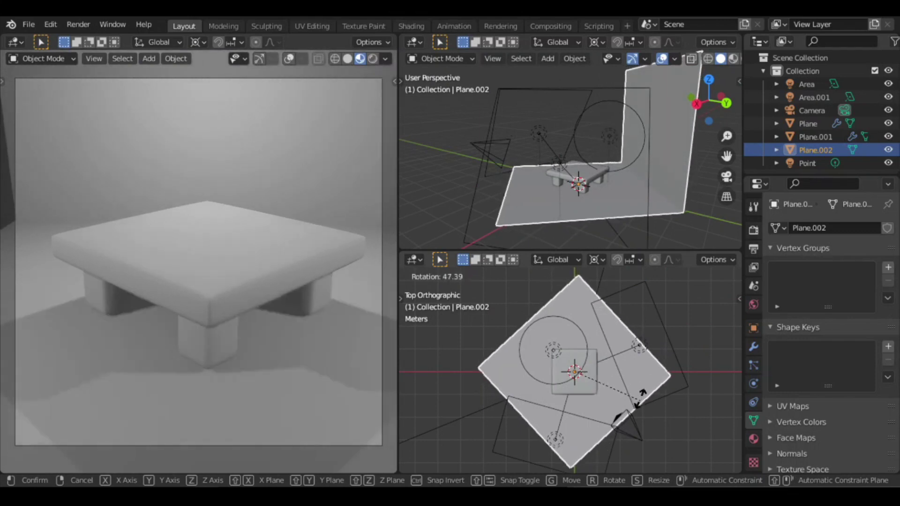
click(641, 398)
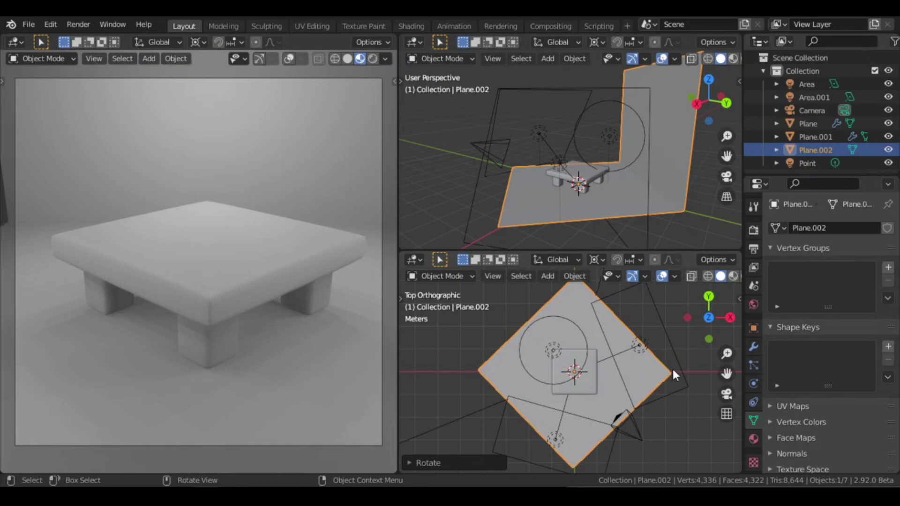
click(752, 348)
- Add a Bevel modifier of about 2 m with 15 segments and shade the backdrop smooth
click(794, 227)
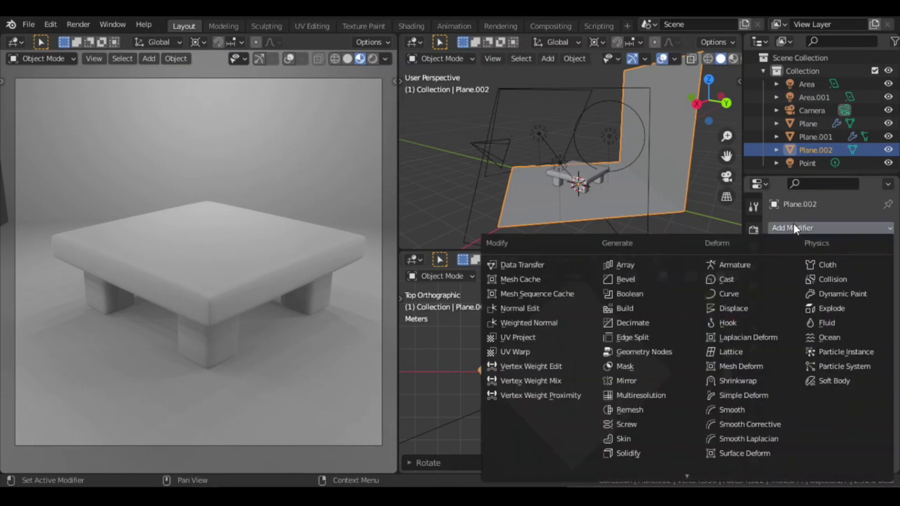
click(633, 280)
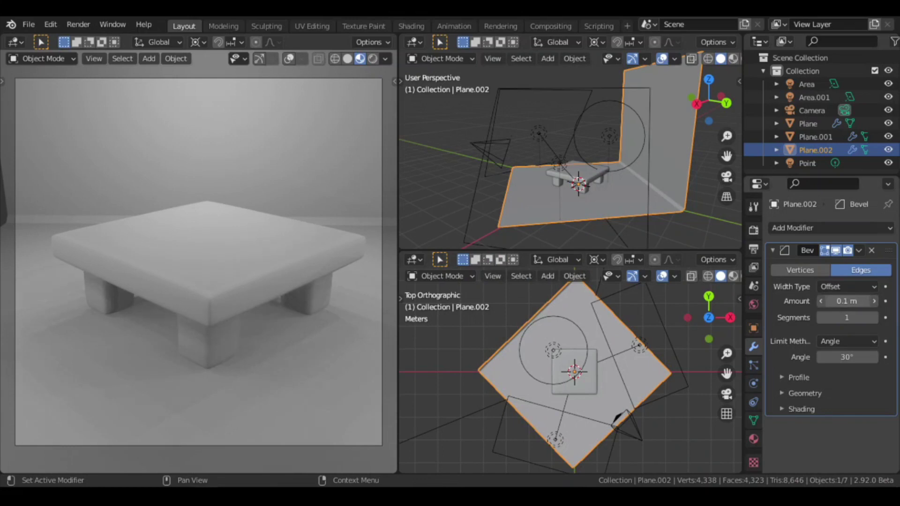
drag(844, 301, 844, 302)
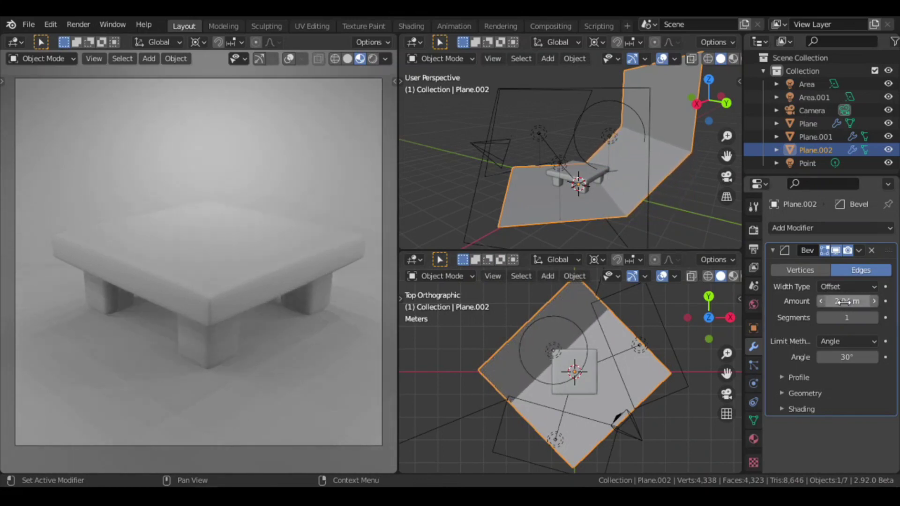
click(847, 317)
text(15)
key(Return)
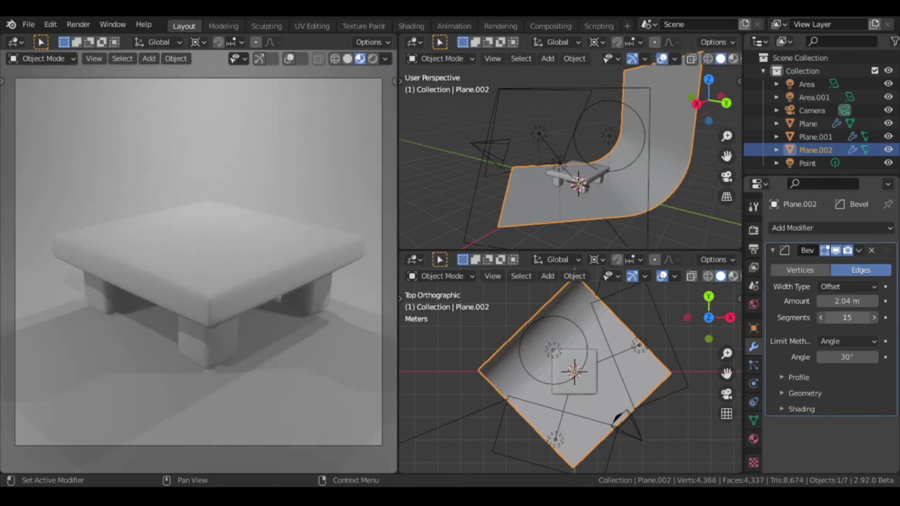
right_click(579, 330)
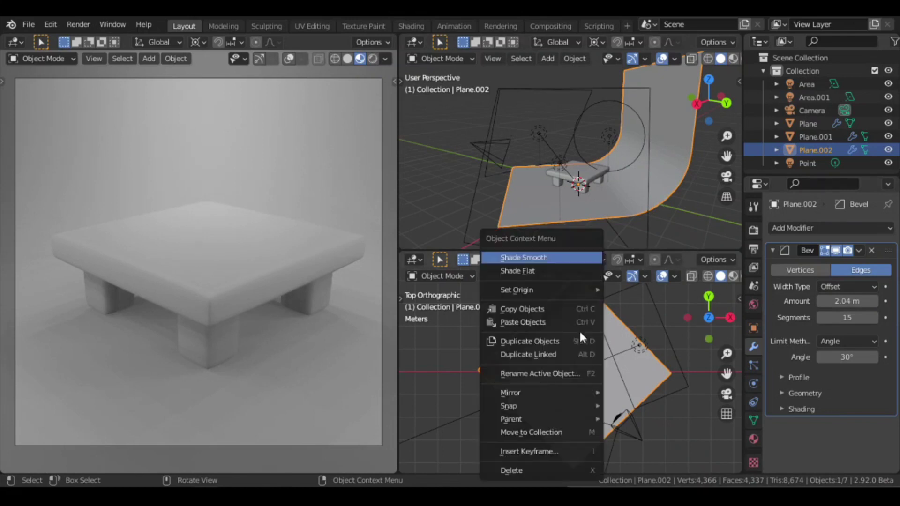
click(542, 257)
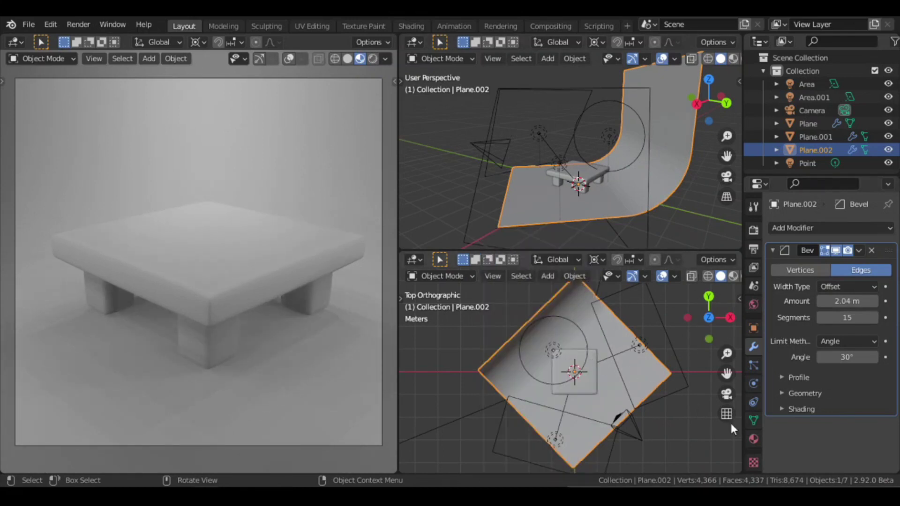
- Give the backdrop a new material with a bright yellow base colour
click(754, 439)
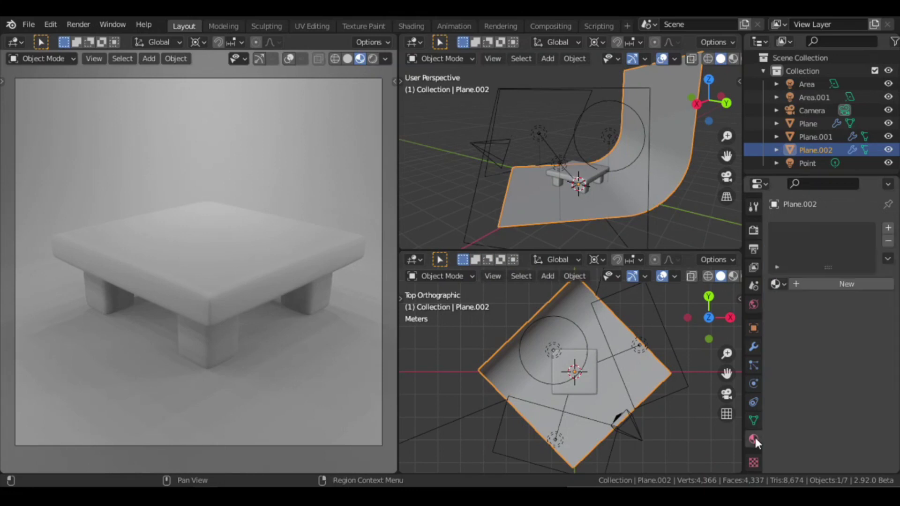
click(827, 288)
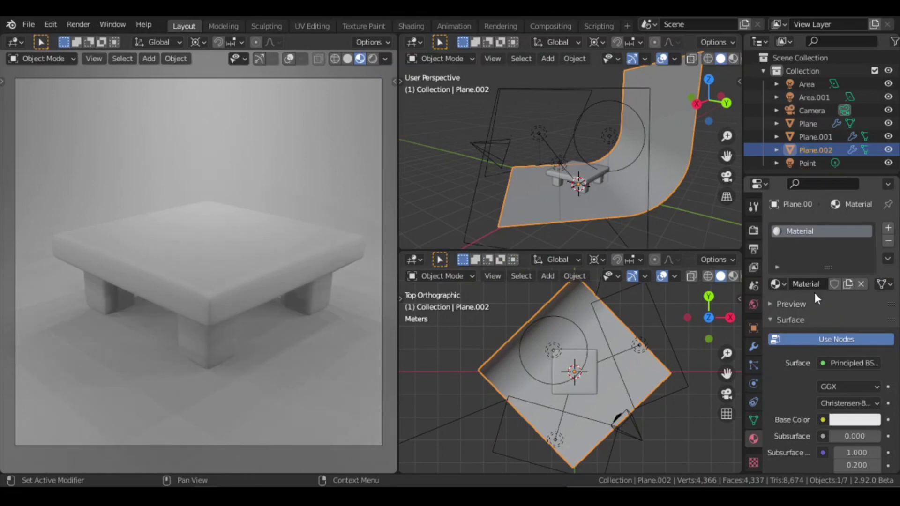
click(845, 420)
drag(812, 282, 769, 304)
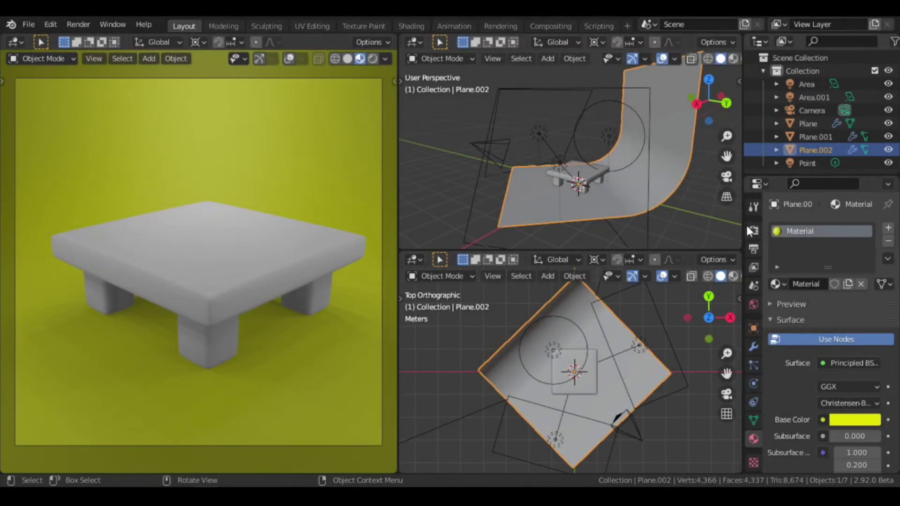
- Keep Eevee as the render engine and enable Ambient Occlusion with a 3 m Distance
click(753, 228)
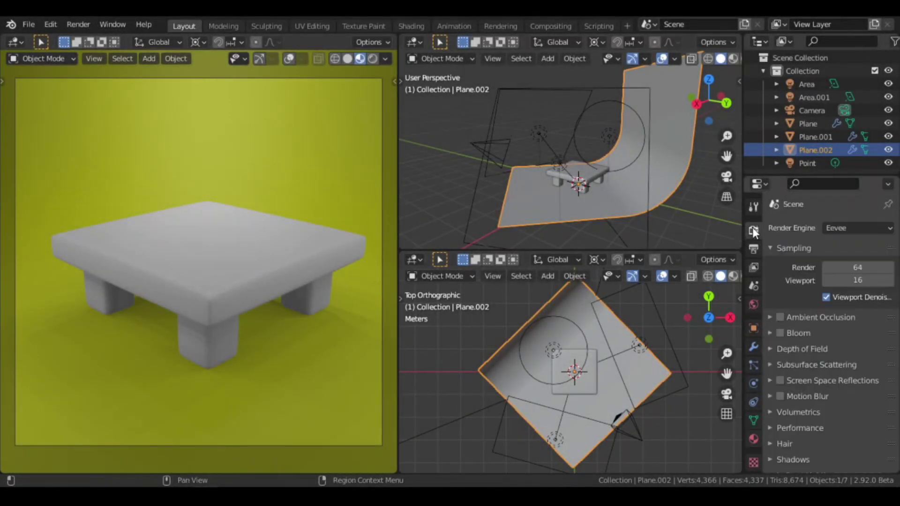
click(837, 228)
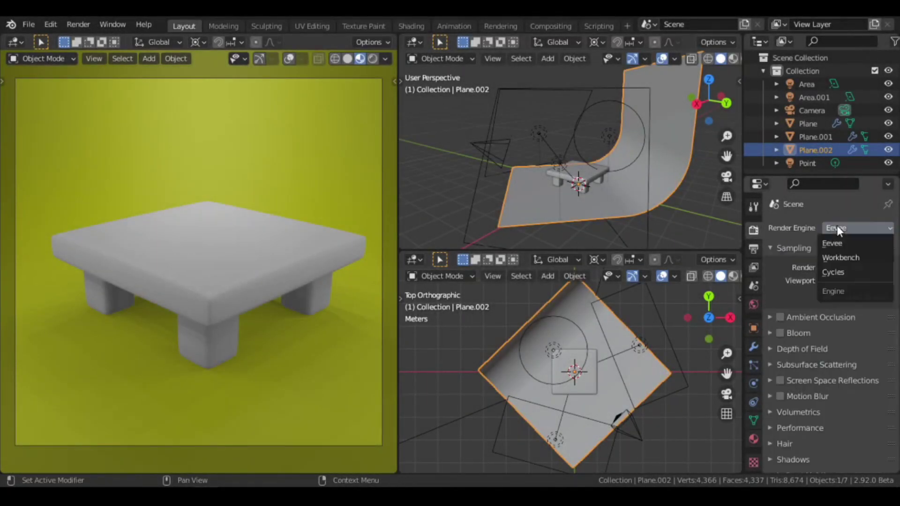
click(803, 228)
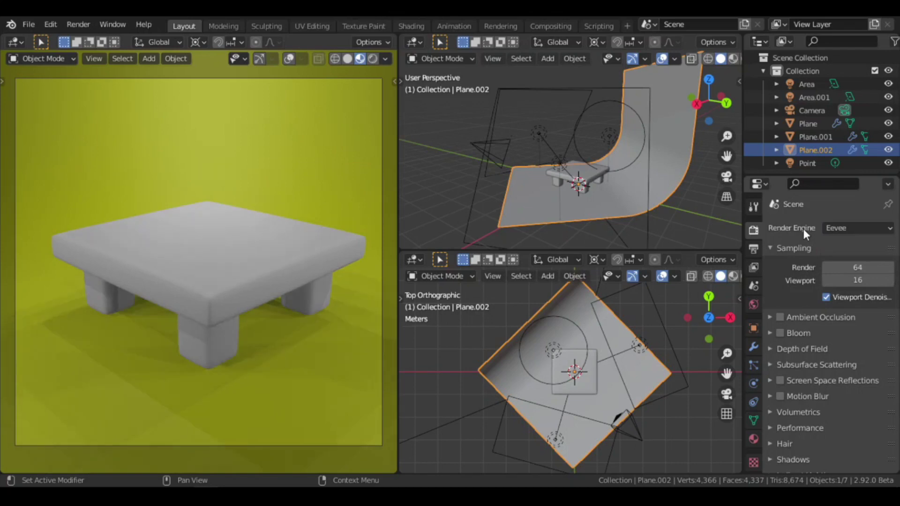
click(780, 317)
click(769, 318)
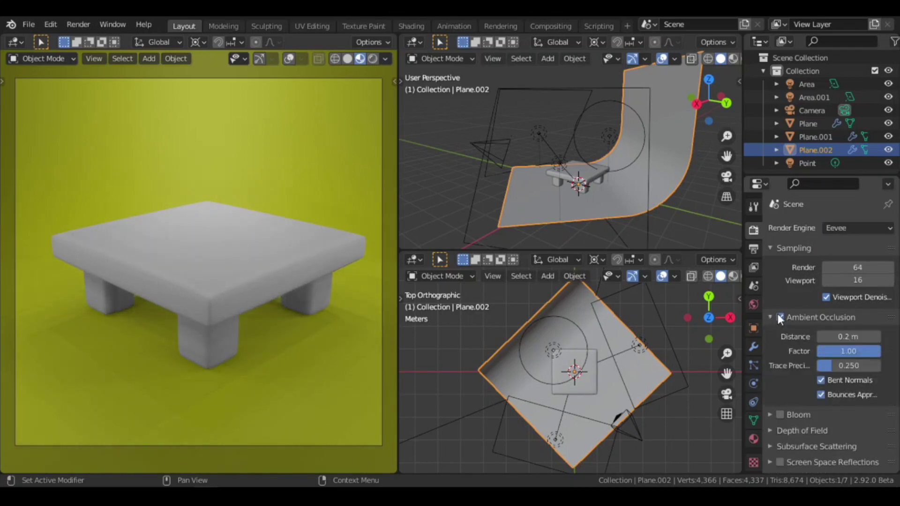
click(842, 336)
key(BackSpace)
key(BackSpace)
key(BackSpace)
key(BackSpace)
key(BackSpace)
text(3)
key(Return)
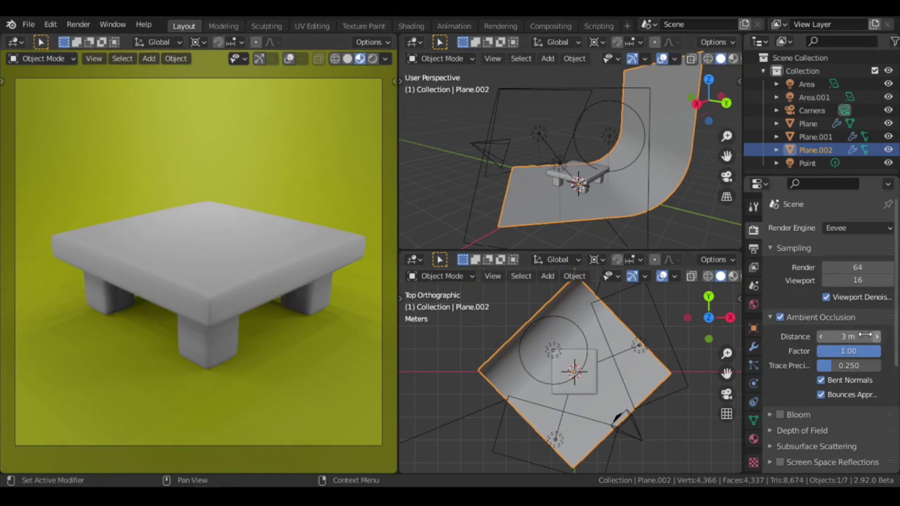
click(780, 318)
click(781, 318)
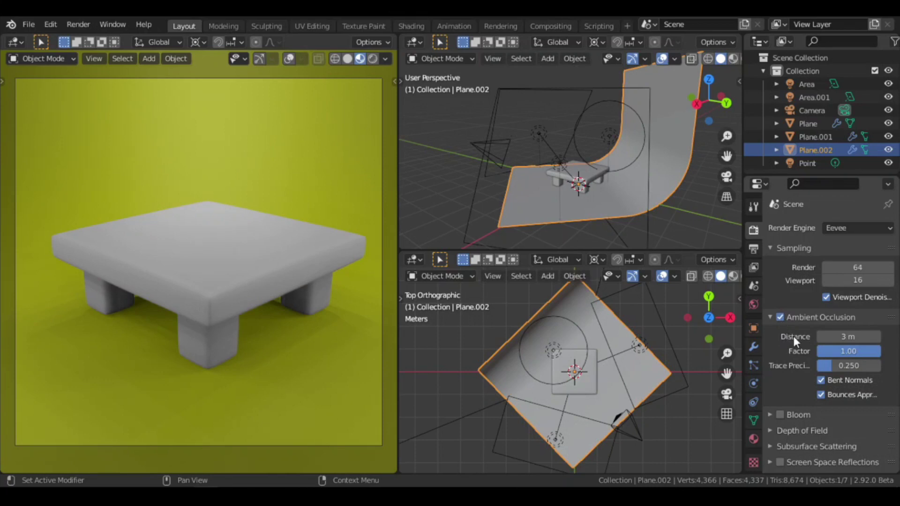
- Set Color Management to the High Contrast look with Exposure 1.5, then bring up Save As
scroll(794, 337, down, 8)
click(779, 467)
scroll(819, 414, down, 5)
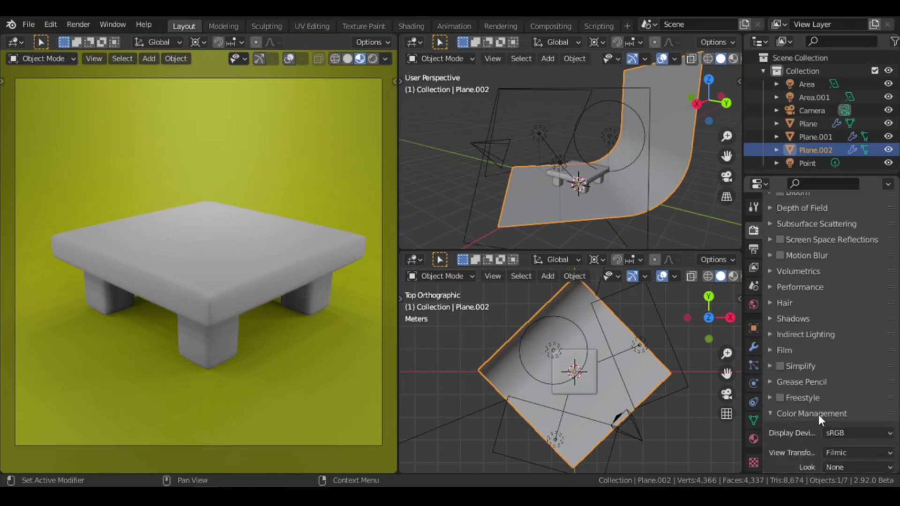
click(837, 398)
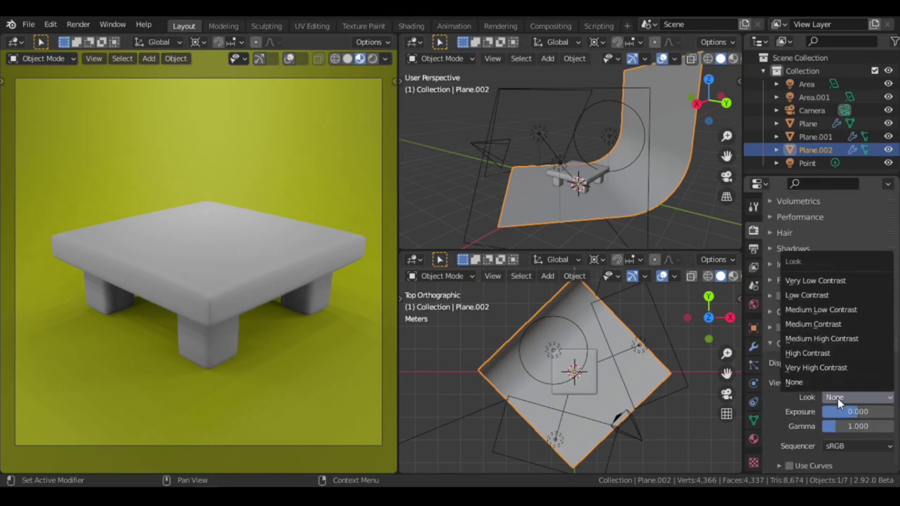
click(809, 352)
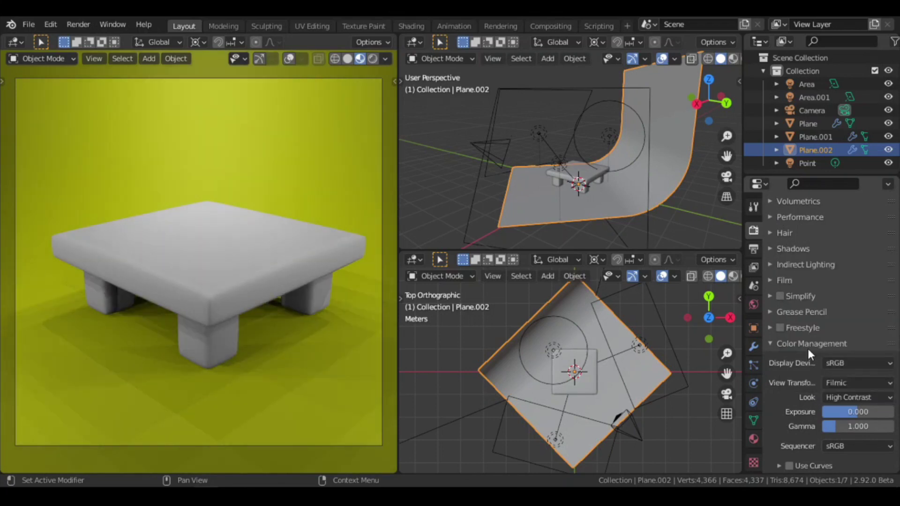
drag(837, 412, 849, 410)
click(850, 410)
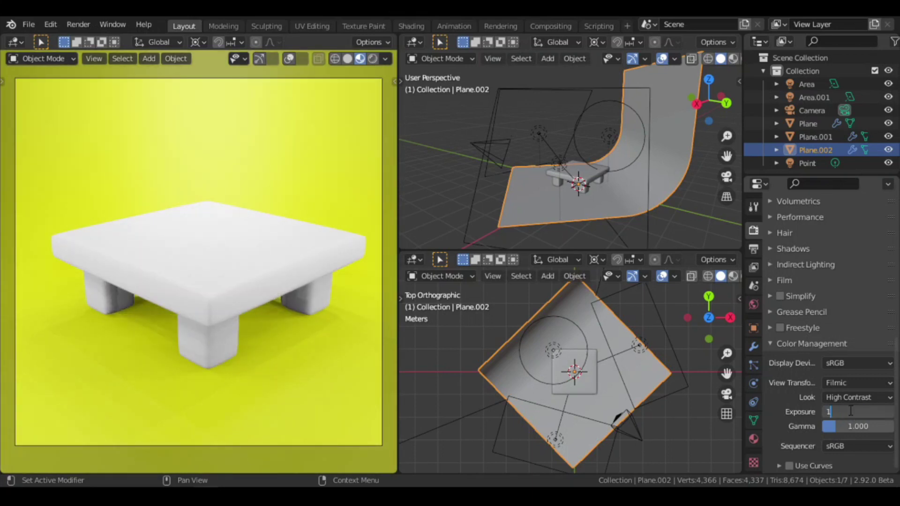
text(1.5)
key(Return)
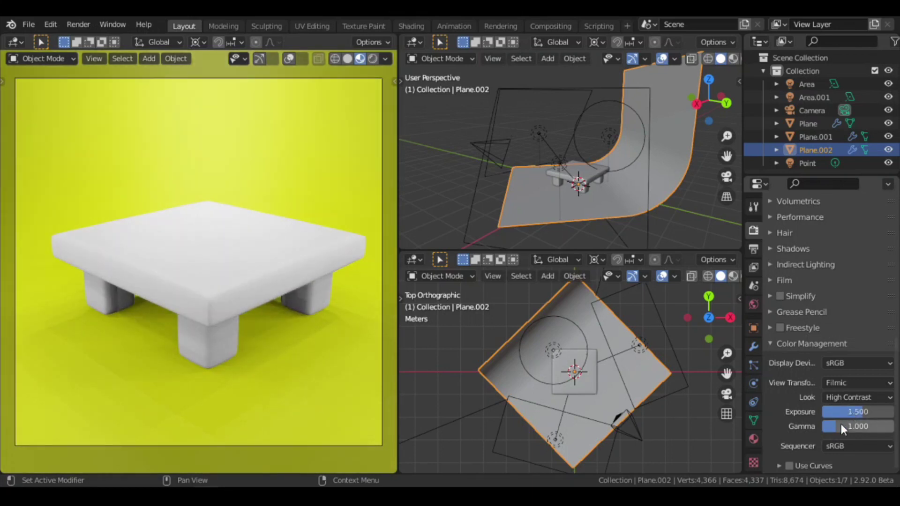
key(ctrl+shift+s)
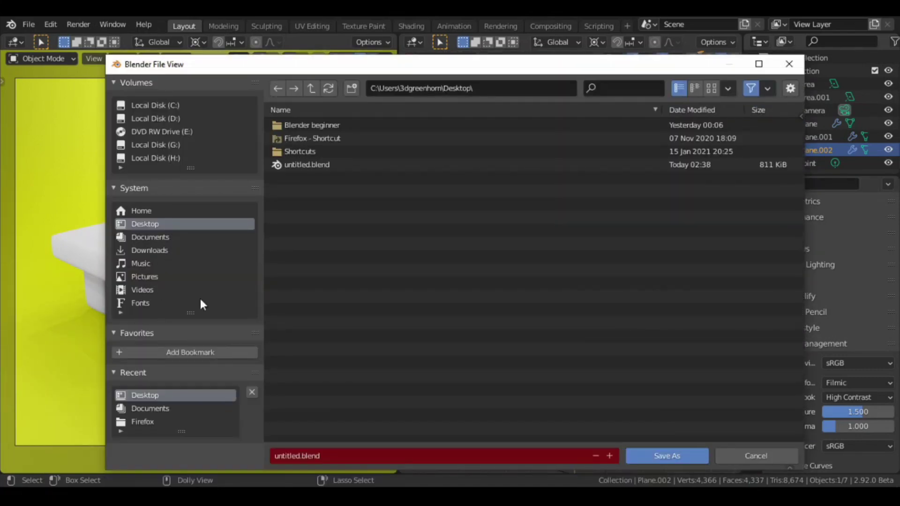
- Save the project to the Desktop as Table.blend
click(291, 456)
text(Table)
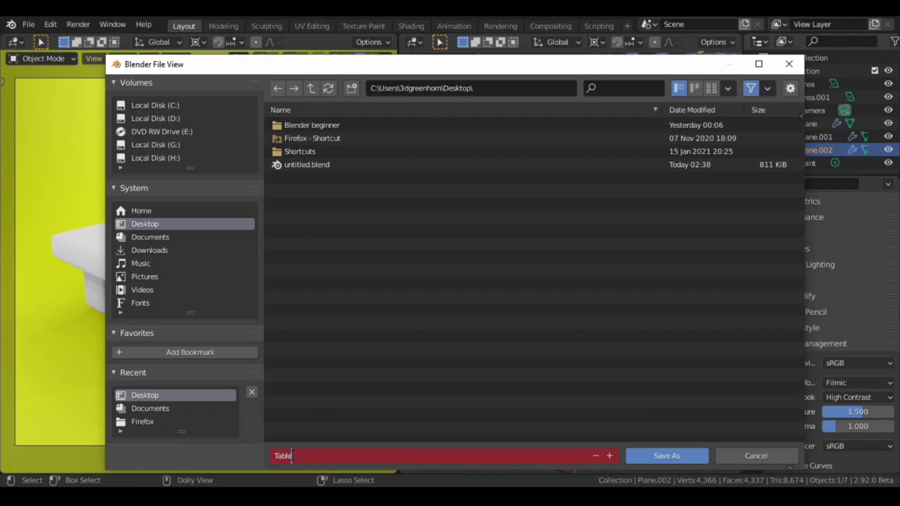
click(658, 454)
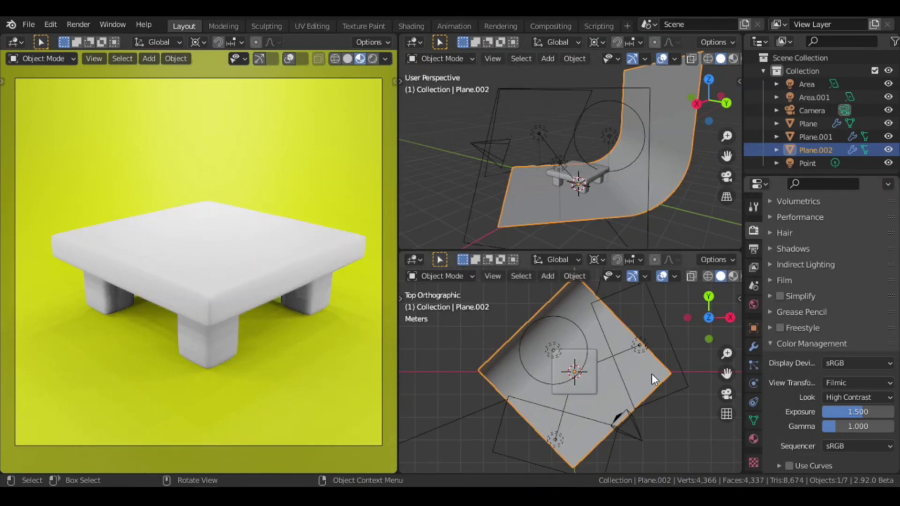
- Render the final image of the white table on the yellow backdrop
click(78, 24)
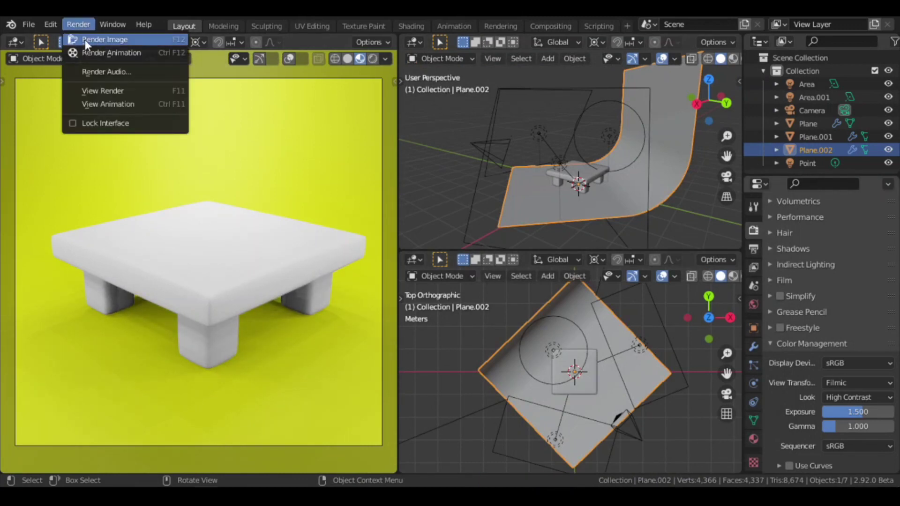
click(91, 40)
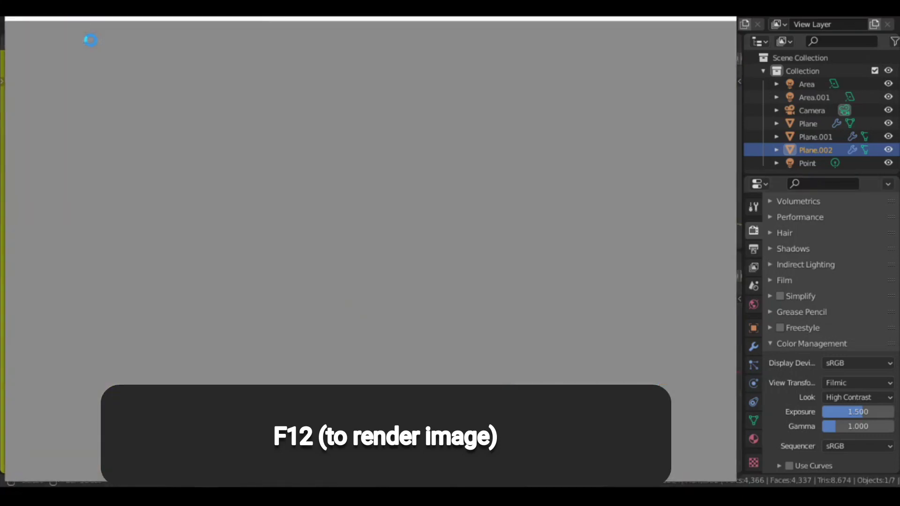
scroll(138, 129, down, 2)
scroll(136, 128, up, 1)
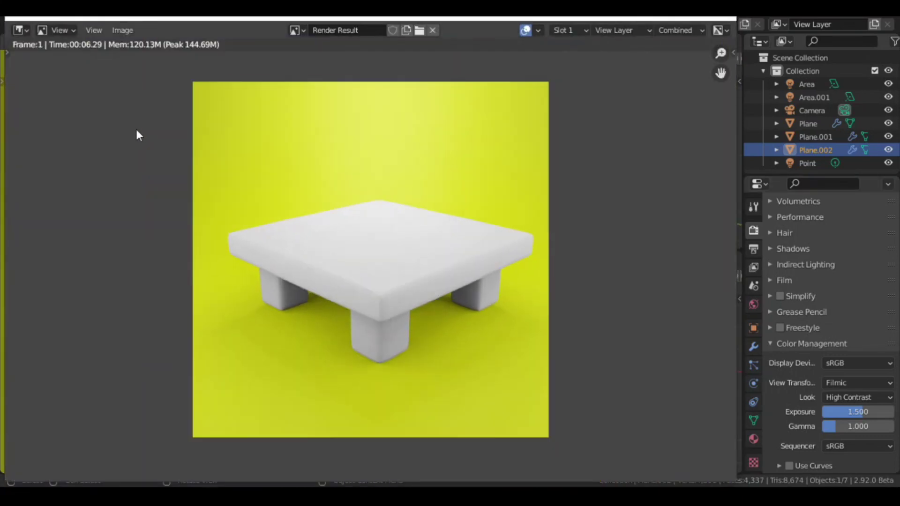
click(120, 31)
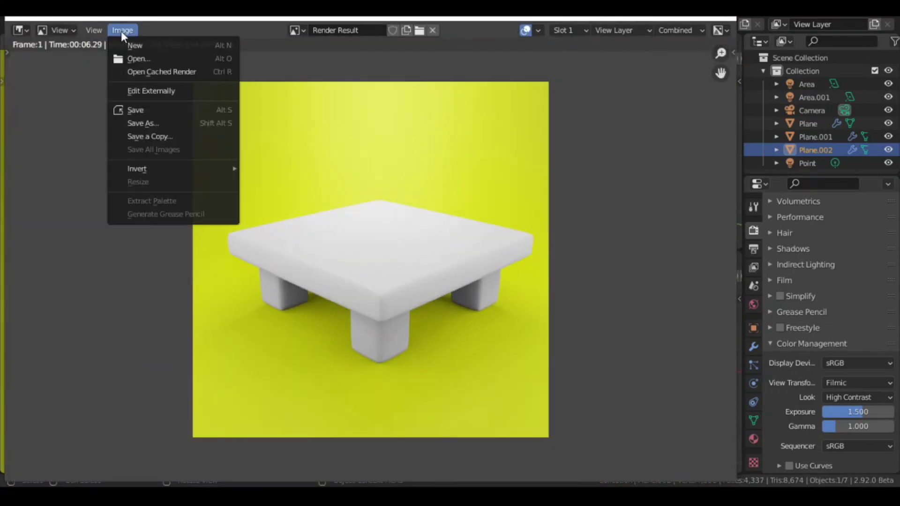
- Save the rendered image in PNG format as TAble.png in the Captures folder
click(136, 122)
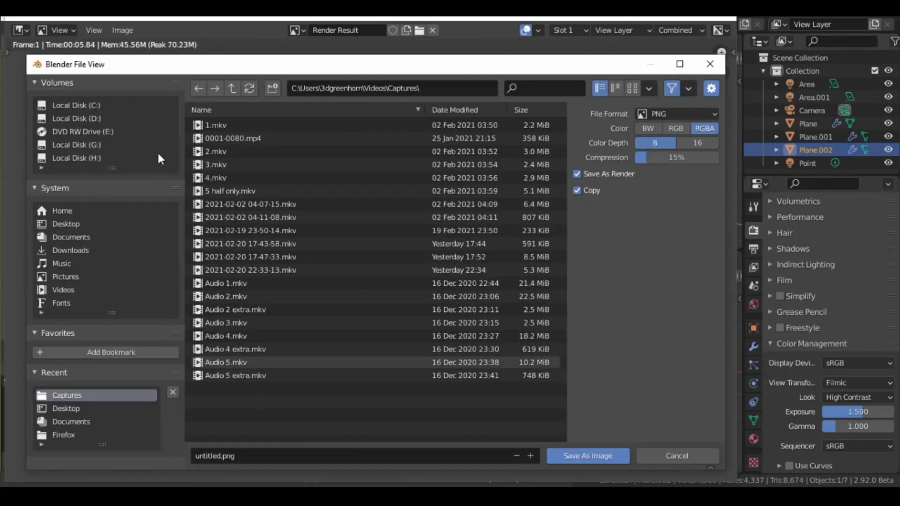
click(652, 115)
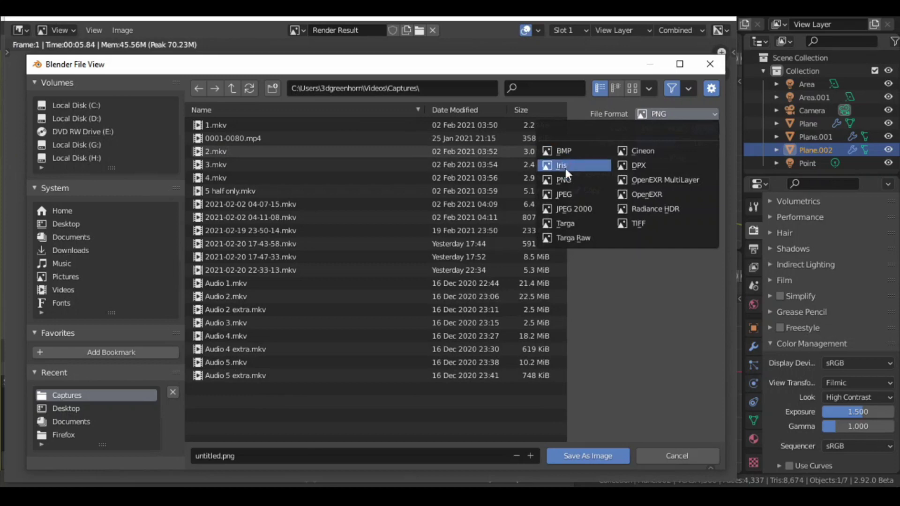
click(560, 180)
click(263, 455)
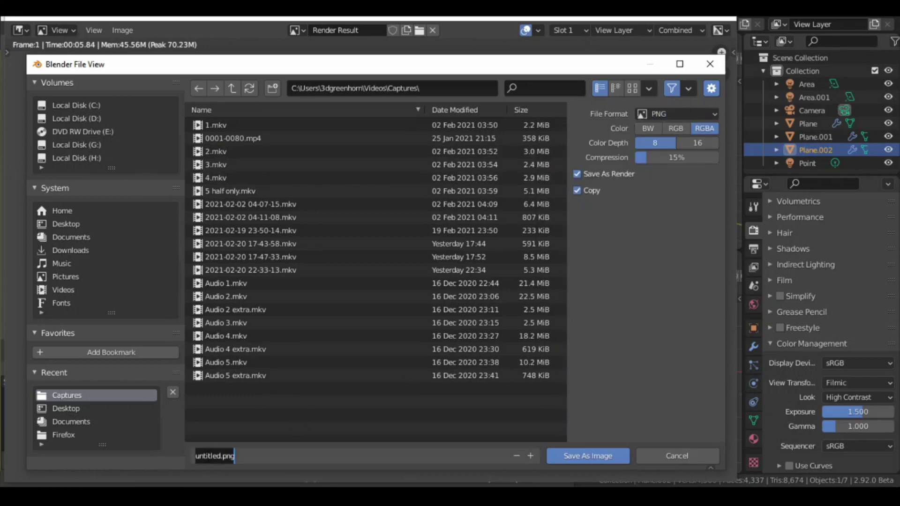
text(TAble)
key(Return)
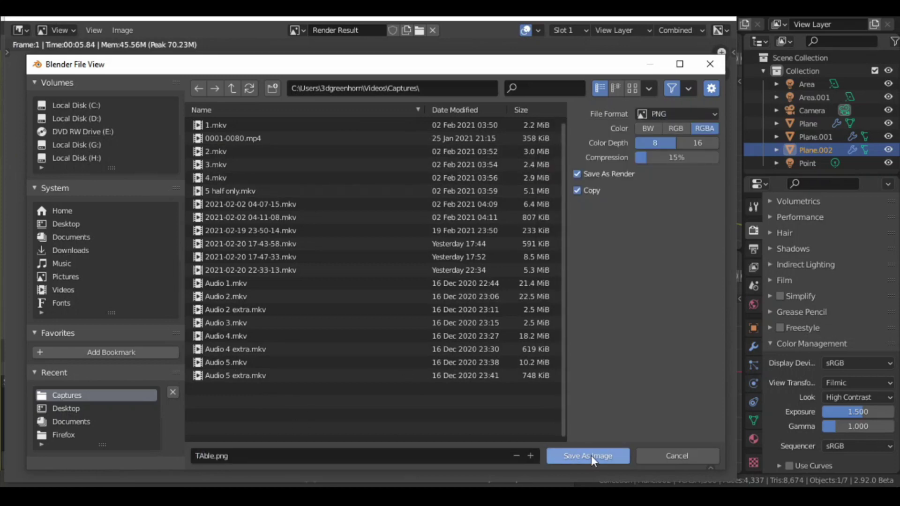
click(592, 456)
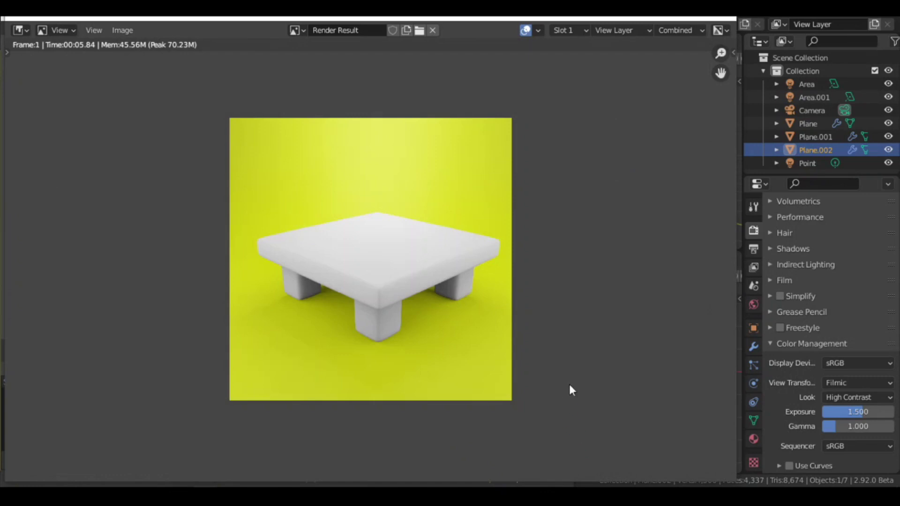